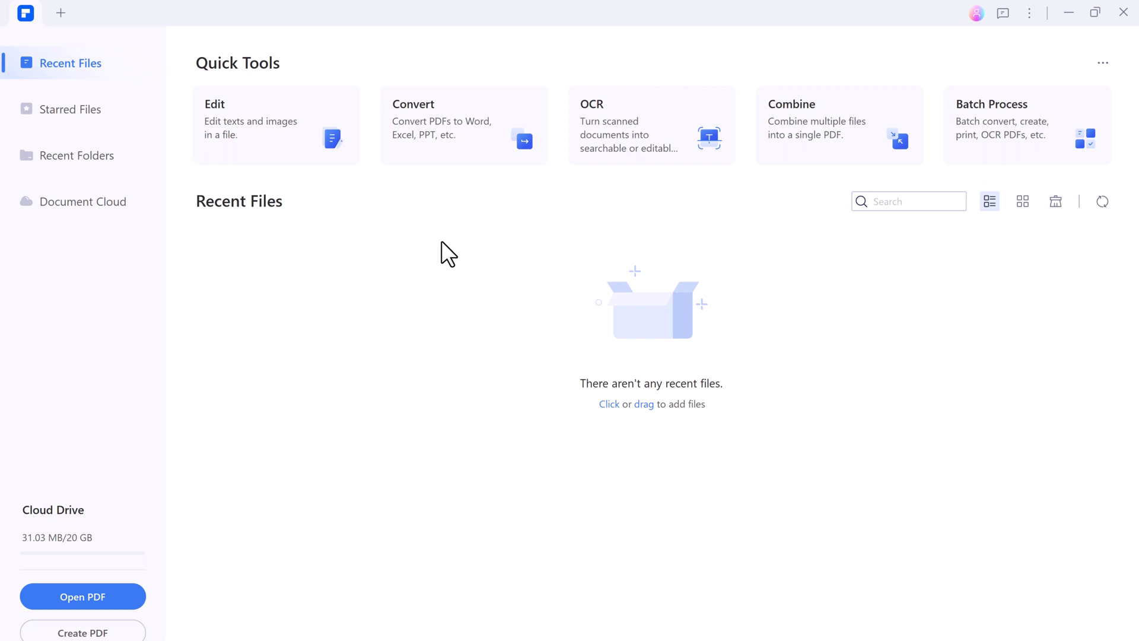
Open Gravity.pdf from the Downloads folder
{"action": "left_click", "coordinate": [295, 138]}
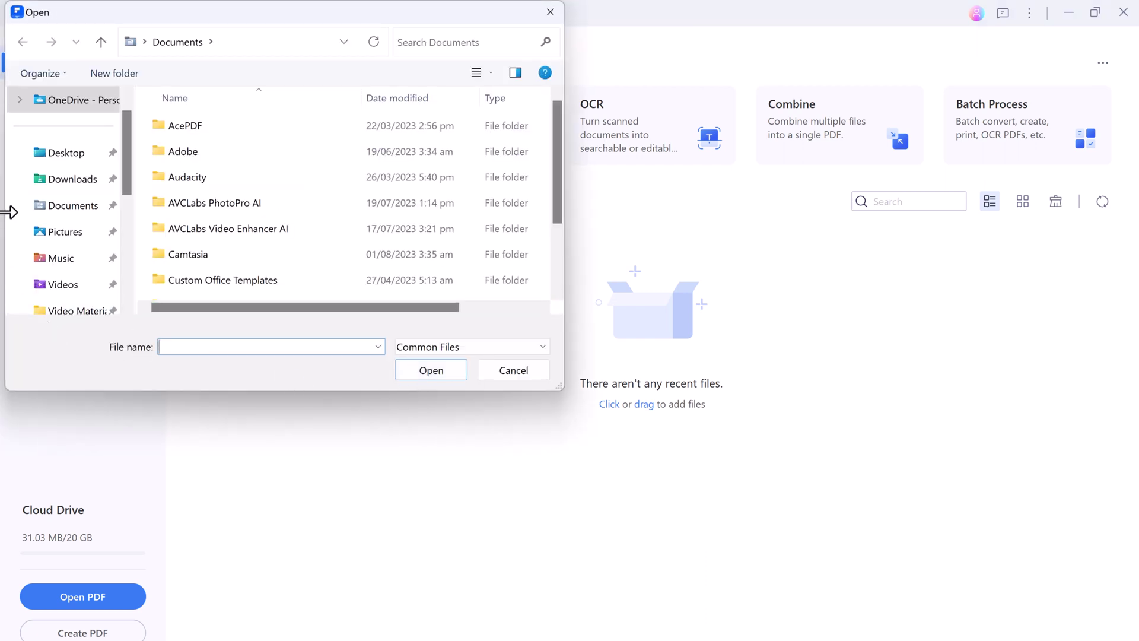
{"action": "left_click", "coordinate": [72, 179]}
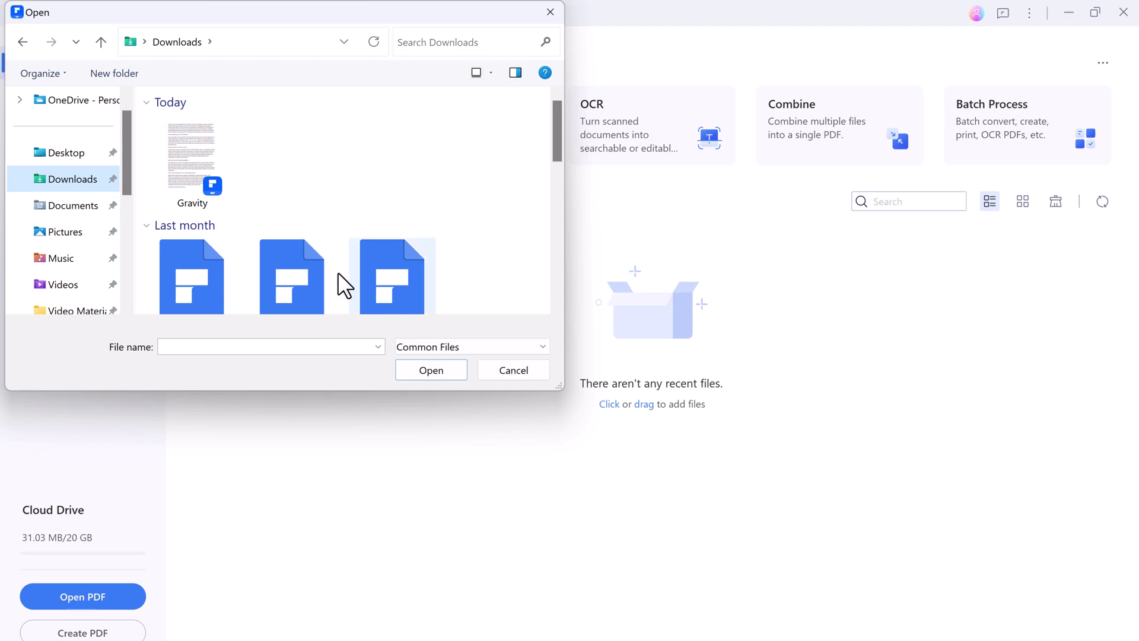
{"action": "double_click", "coordinate": [205, 162]}
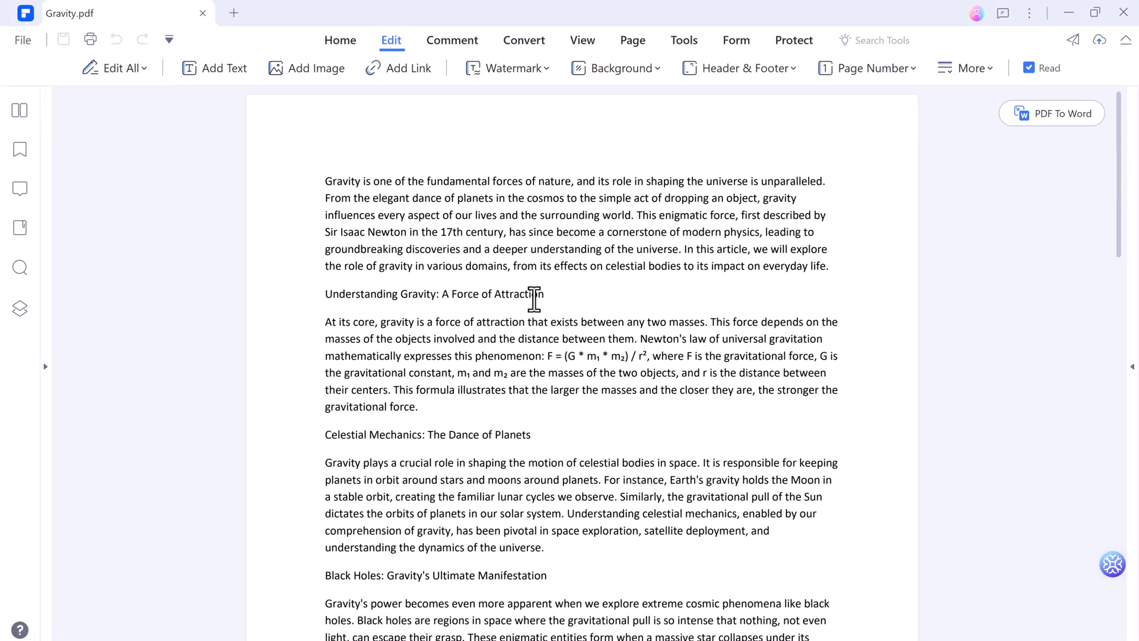
Change '17th' to '18th' century and replace the intro's closing phrase with 'Add your text.'
{"action": "left_click", "coordinate": [134, 70]}
{"action": "left_click", "coordinate": [453, 232]}
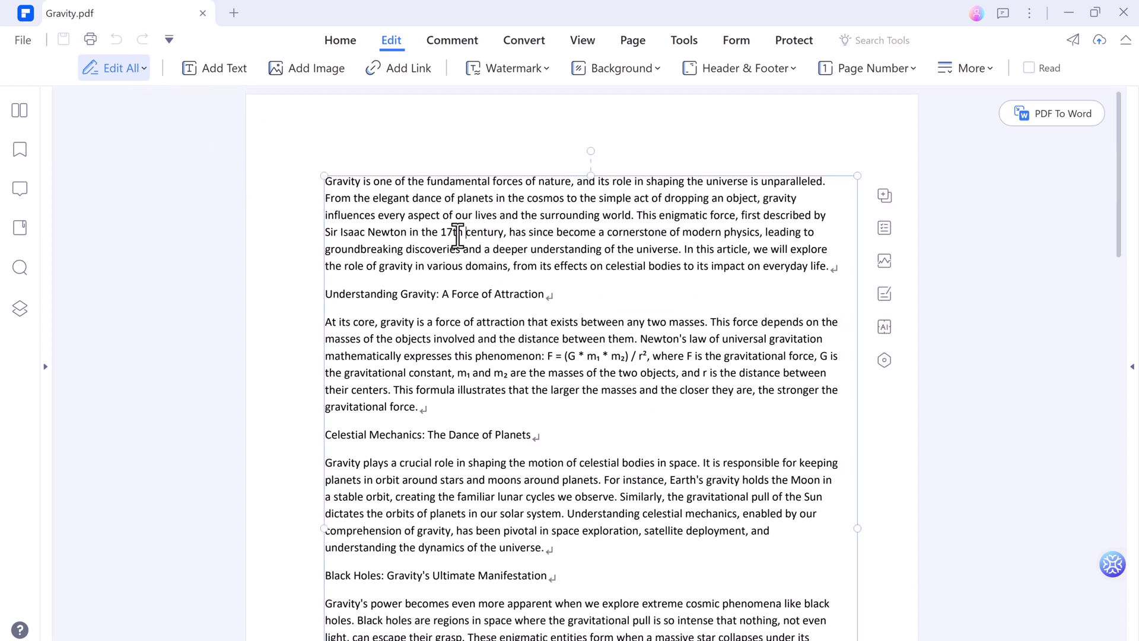
{"action": "key", "text": "BackSpace"}
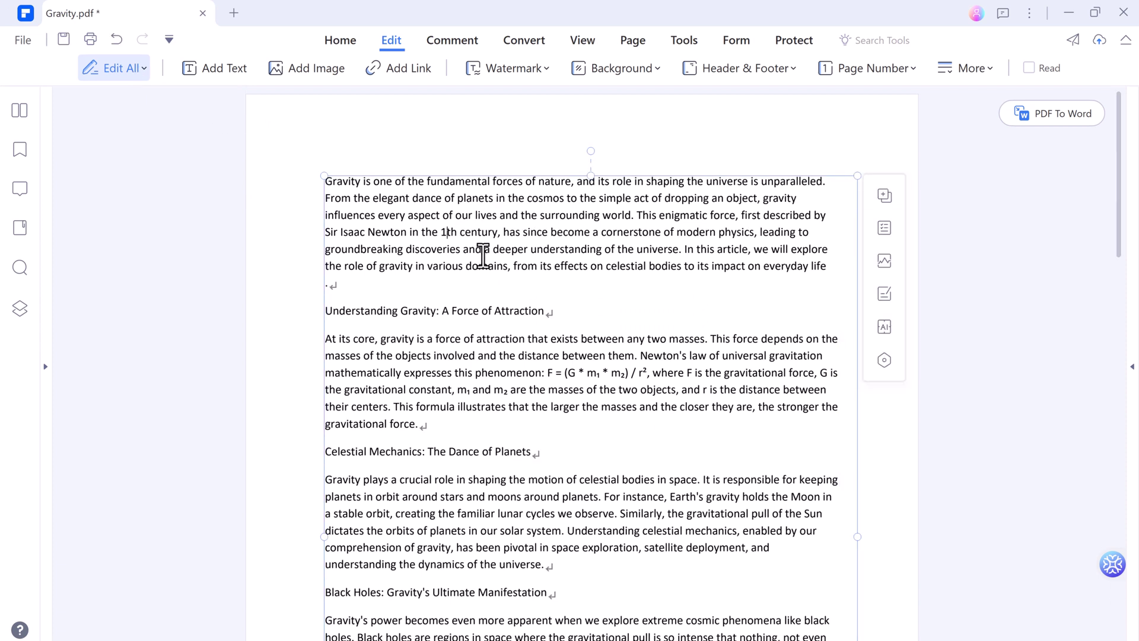
{"action": "type", "text": "8"}
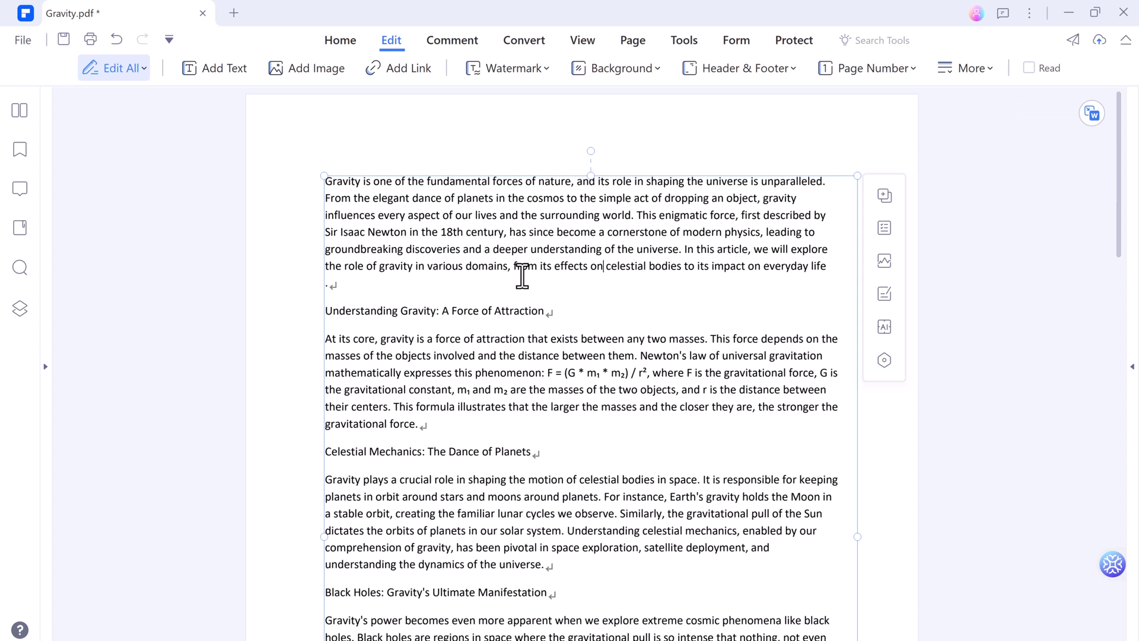
{"action": "left_click_drag", "start_coordinate": [541, 265], "coordinate": [826, 265]}
{"action": "key", "text": "BackSpace"}
{"action": "key", "text": "BackSpace"}
{"action": "key", "text": "BackSpace"}
{"action": "key", "text": "BackSpace"}
{"action": "key", "text": "BackSpace"}
{"action": "key", "text": "BackSpace"}
{"action": "key", "text": "BackSpace"}
{"action": "key", "text": "BackSpace"}
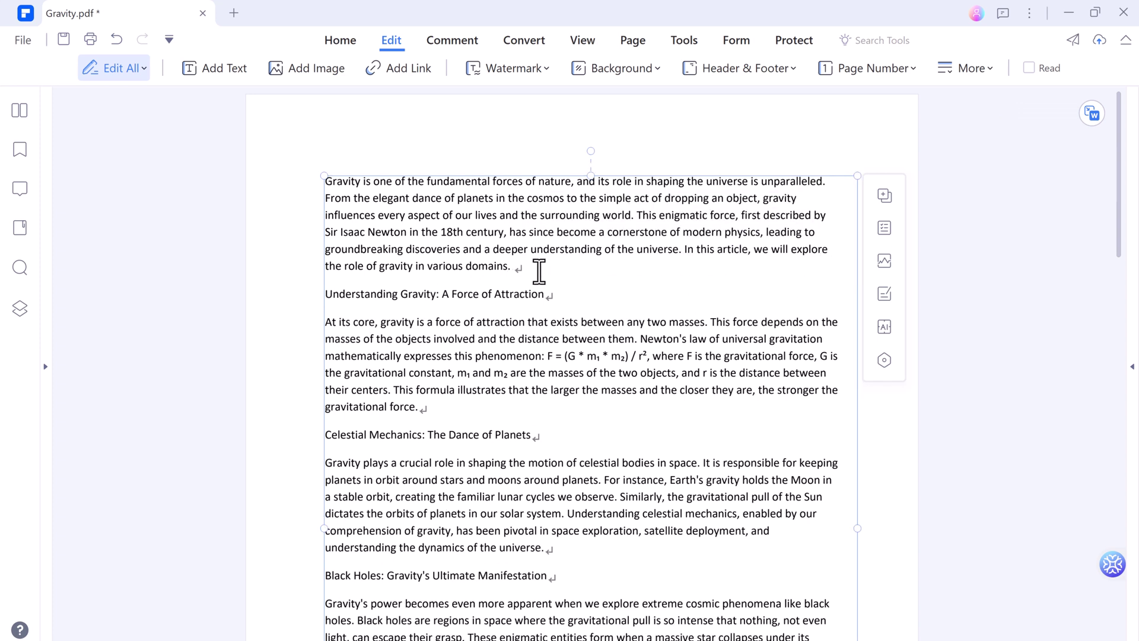
{"action": "type", "text": "Add your text."}
Highlight the opening line and the Understanding Gravity, Celestial Mechanics and Black Holes headings in yellow
{"action": "left_click", "coordinate": [454, 40]}
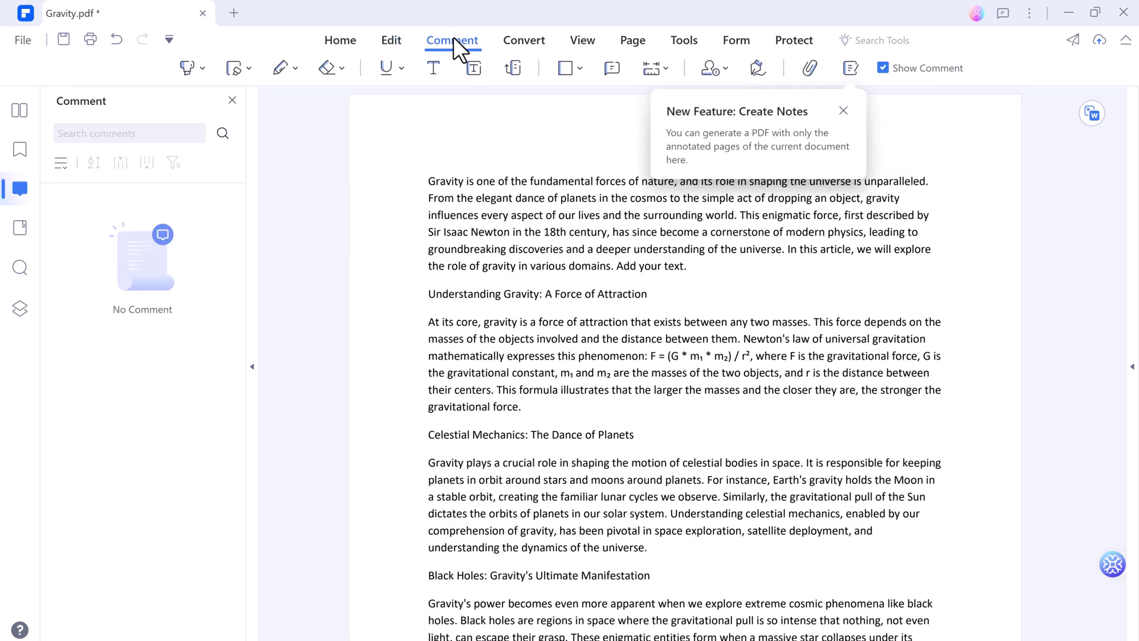
{"action": "left_click", "coordinate": [236, 70]}
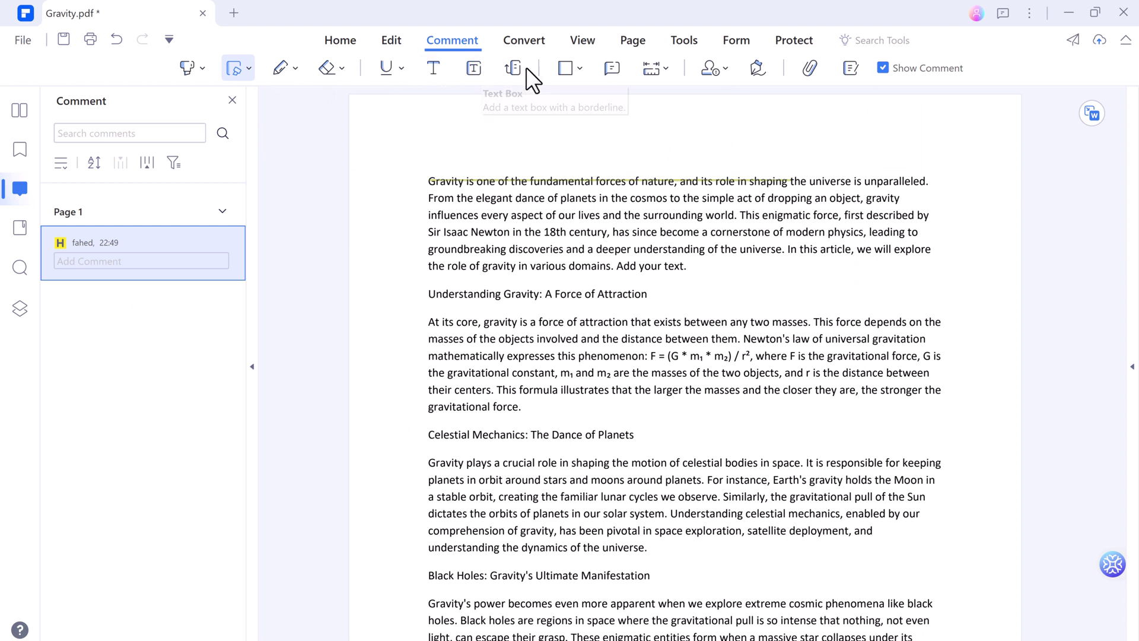
{"action": "left_click", "coordinate": [187, 68]}
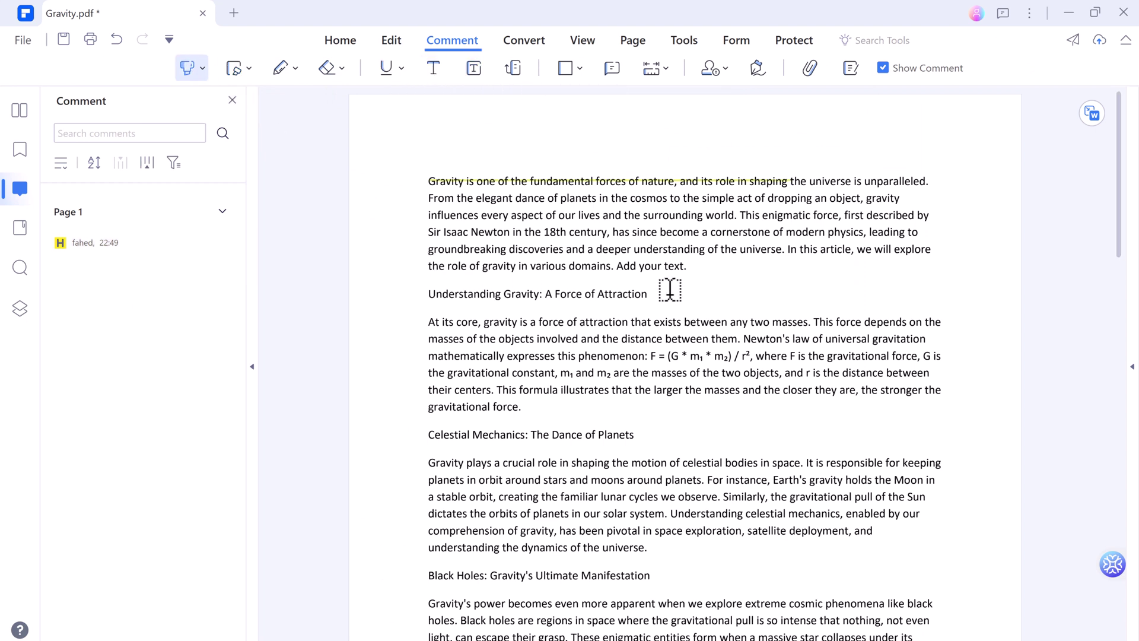
{"action": "mouse_move", "coordinate": [617, 294]}
{"action": "left_mouse_down"}
{"action": "mouse_move", "coordinate": [427, 290]}
{"action": "mouse_move", "coordinate": [605, 294]}
{"action": "left_mouse_up"}
{"action": "left_click_drag", "start_coordinate": [620, 435], "coordinate": [425, 433]}
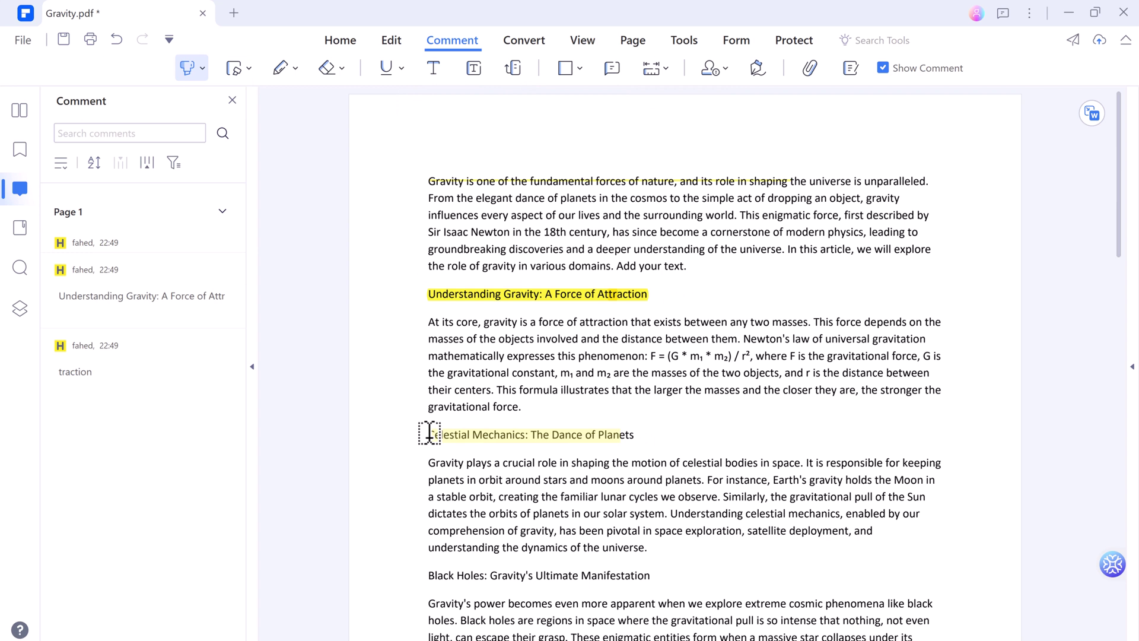
{"action": "left_click_drag", "start_coordinate": [638, 575], "coordinate": [425, 575]}
{"action": "left_click_drag", "start_coordinate": [658, 436], "coordinate": [631, 435]}
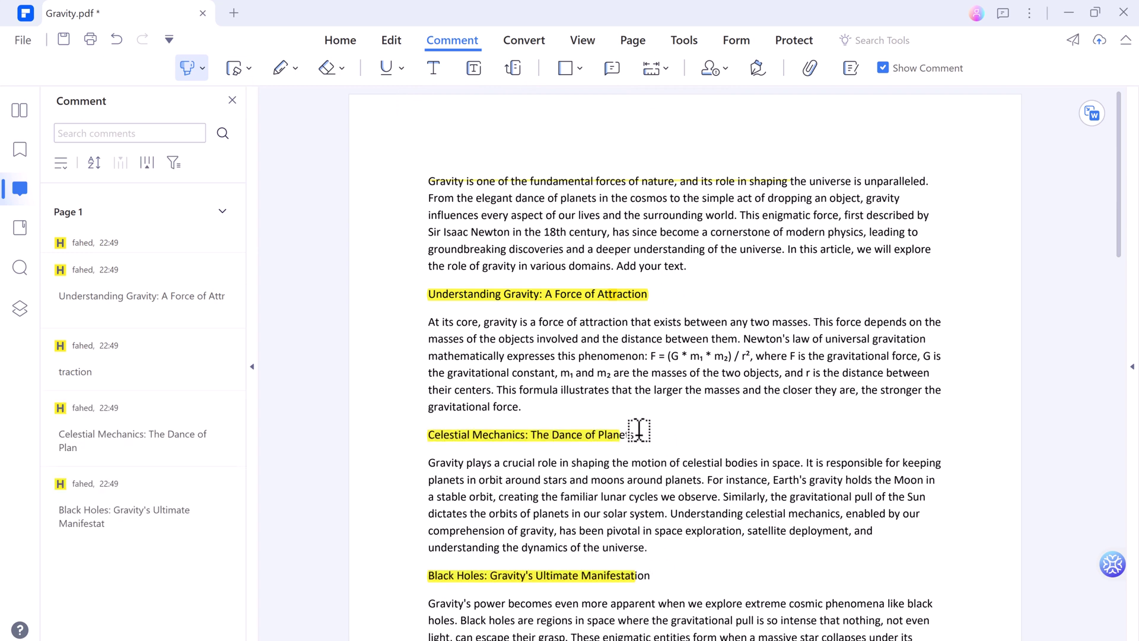
{"action": "left_click_drag", "start_coordinate": [669, 574], "coordinate": [630, 575]}
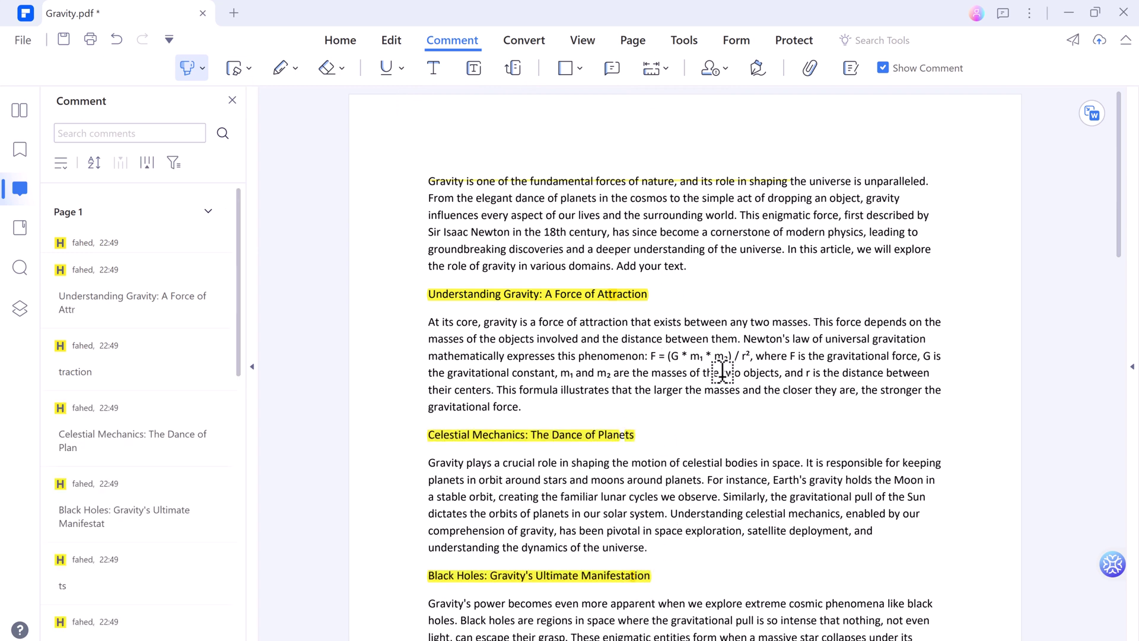
Save Gravity.pdf while starting a To Word conversion, then cancel the conversion
{"action": "left_click", "coordinate": [523, 40]}
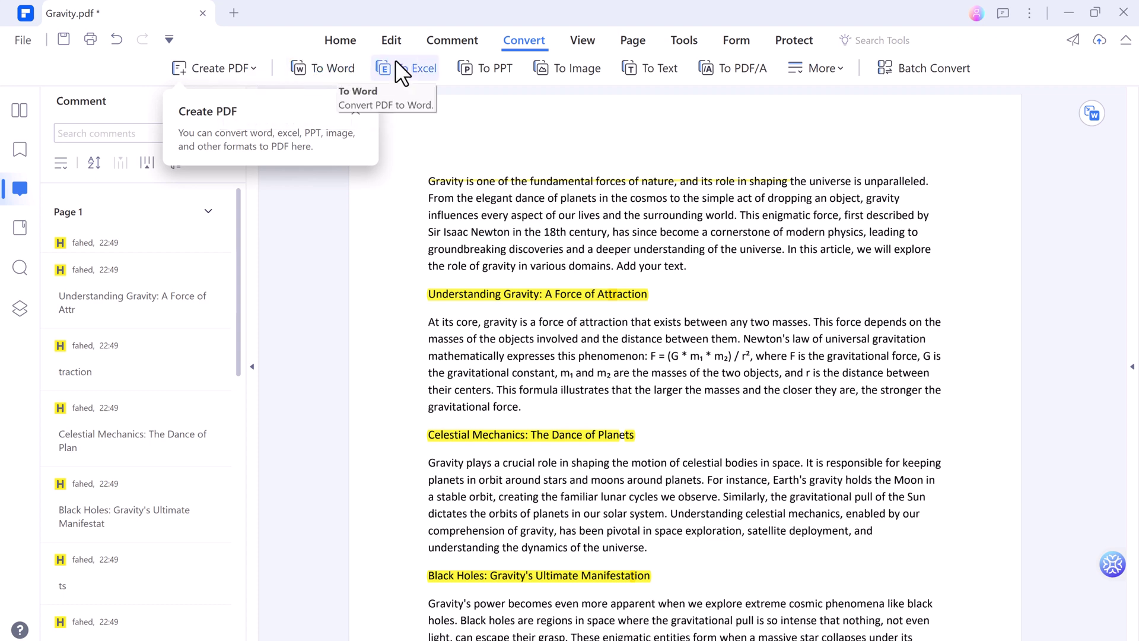
{"action": "left_click", "coordinate": [325, 70]}
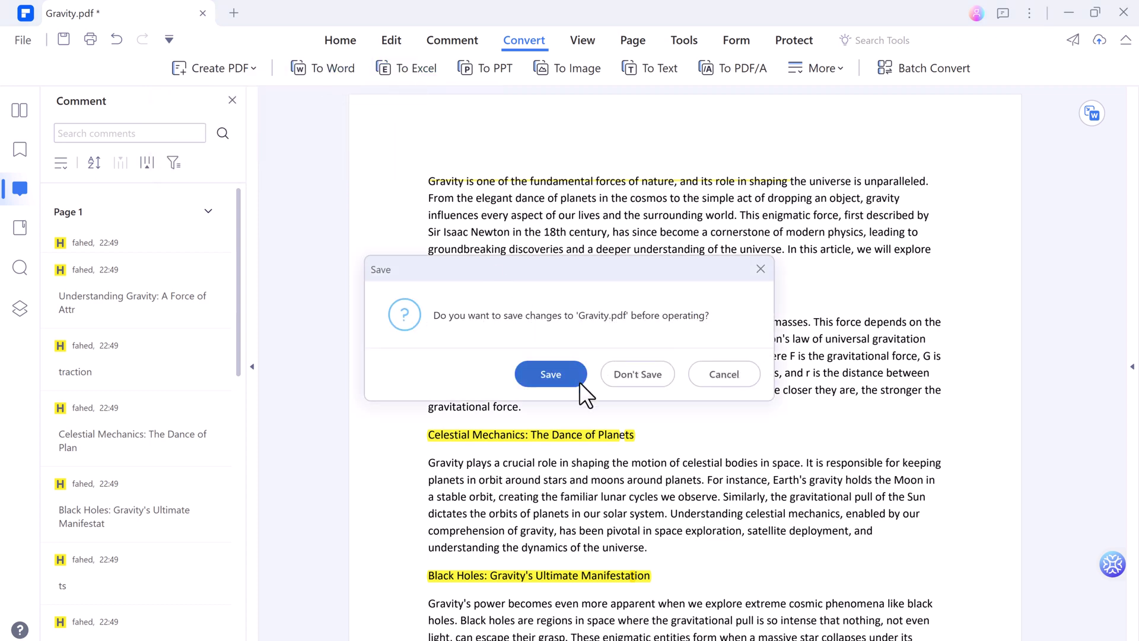
{"action": "left_click", "coordinate": [561, 379]}
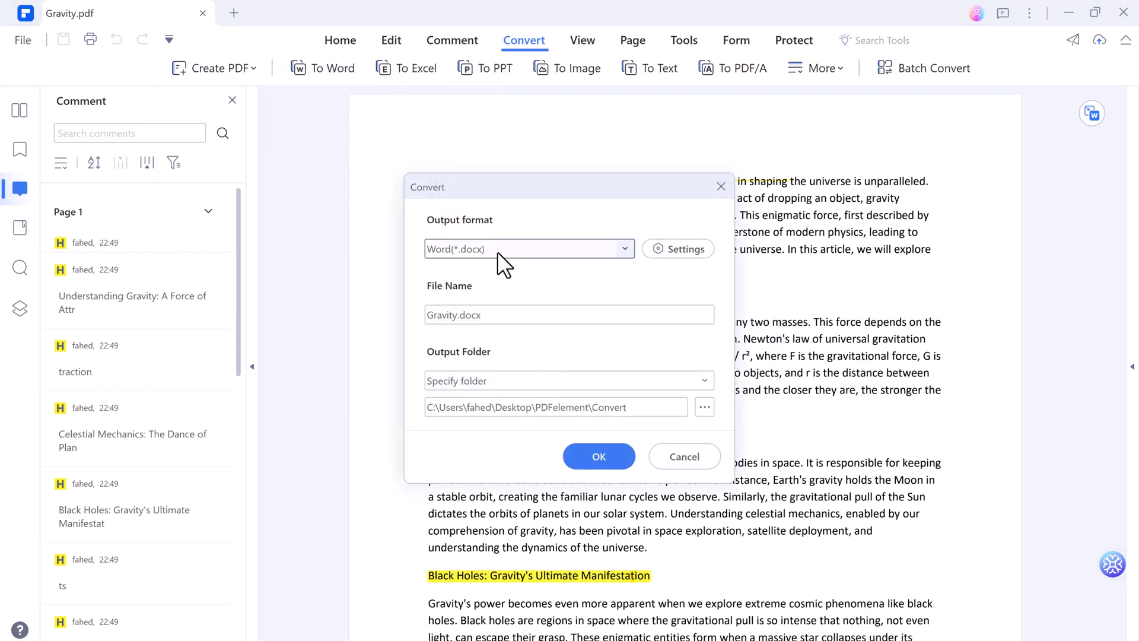
{"action": "left_click", "coordinate": [607, 459]}
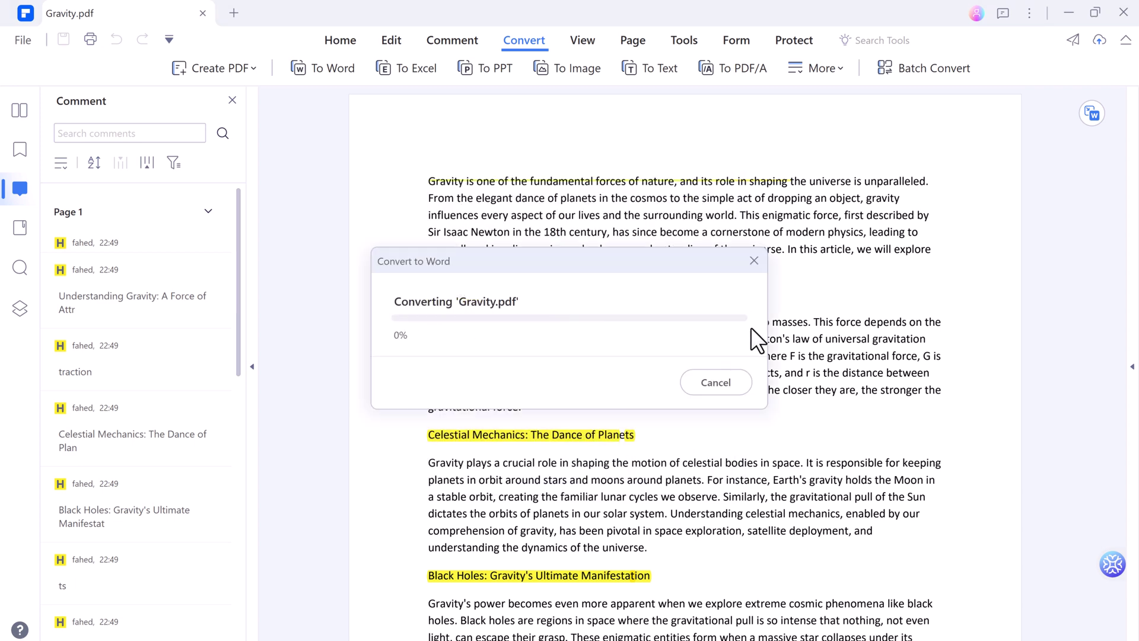
{"action": "left_click", "coordinate": [739, 376]}
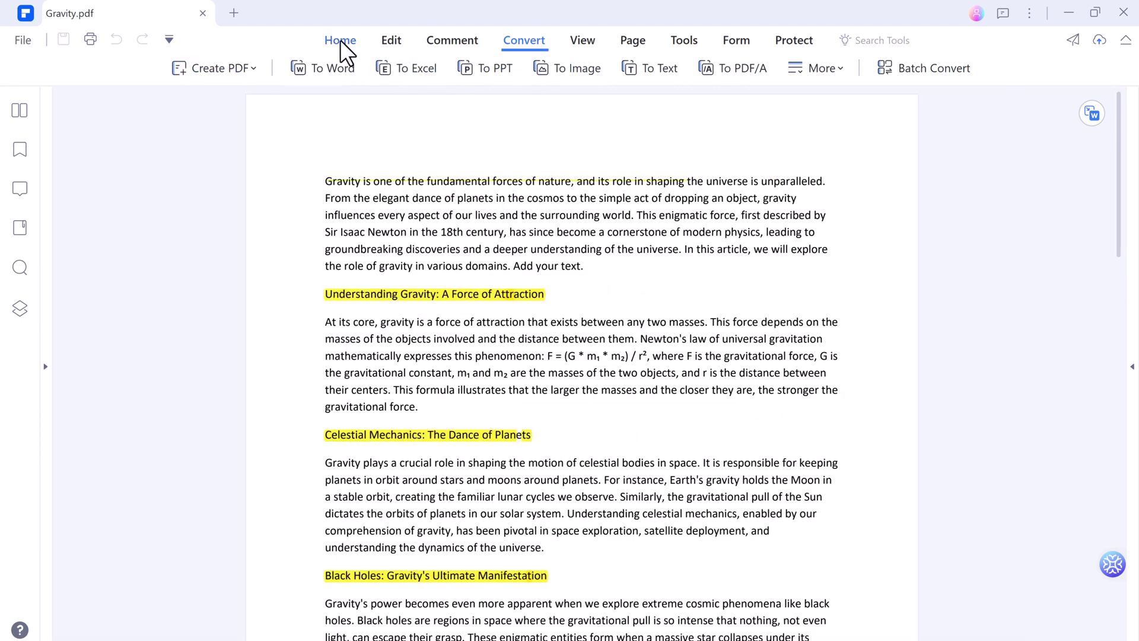
Open the Translate panel with French as the target language
{"action": "left_click", "coordinate": [341, 43]}
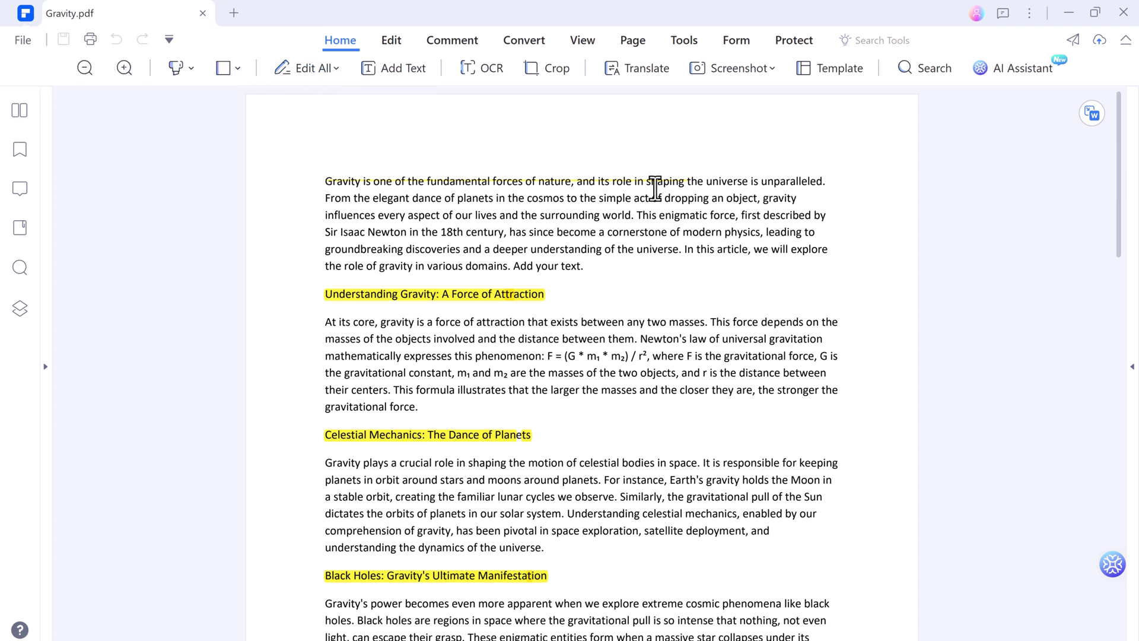
{"action": "left_click", "coordinate": [642, 75]}
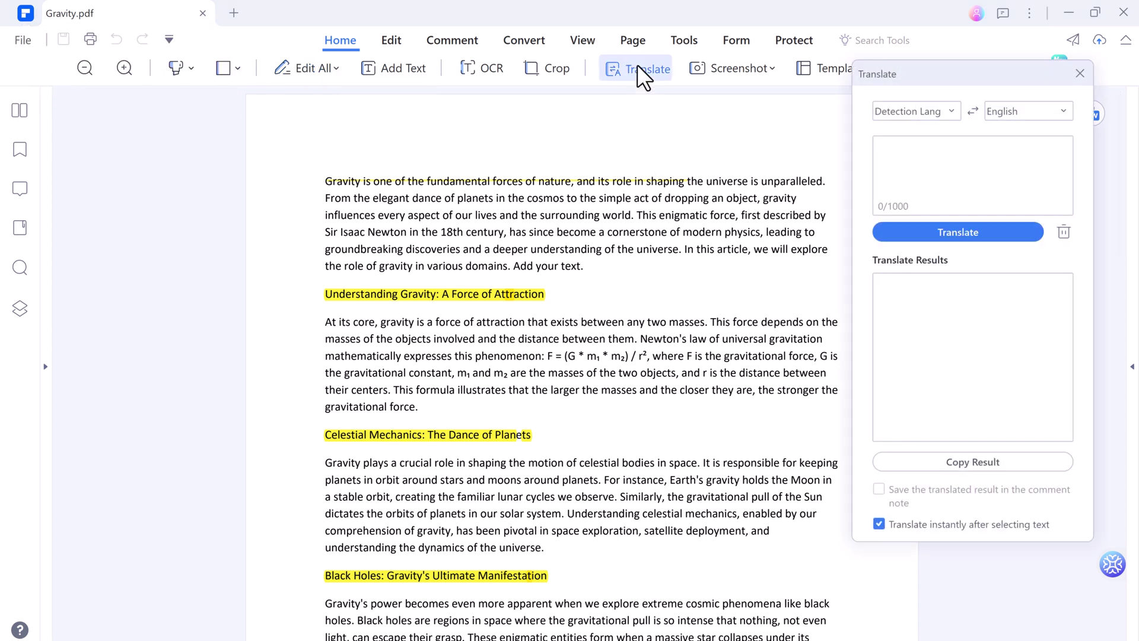
{"action": "left_click", "coordinate": [1010, 111]}
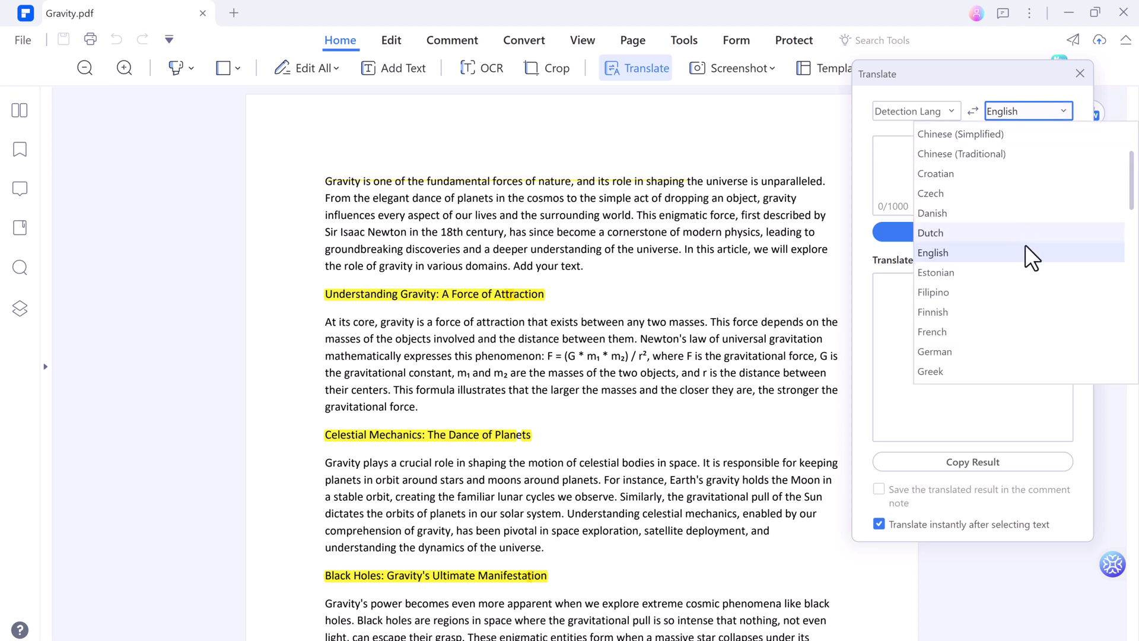
{"action": "scroll", "coordinate": [1036, 308], "scroll_direction": "down", "scroll_amount": 3}
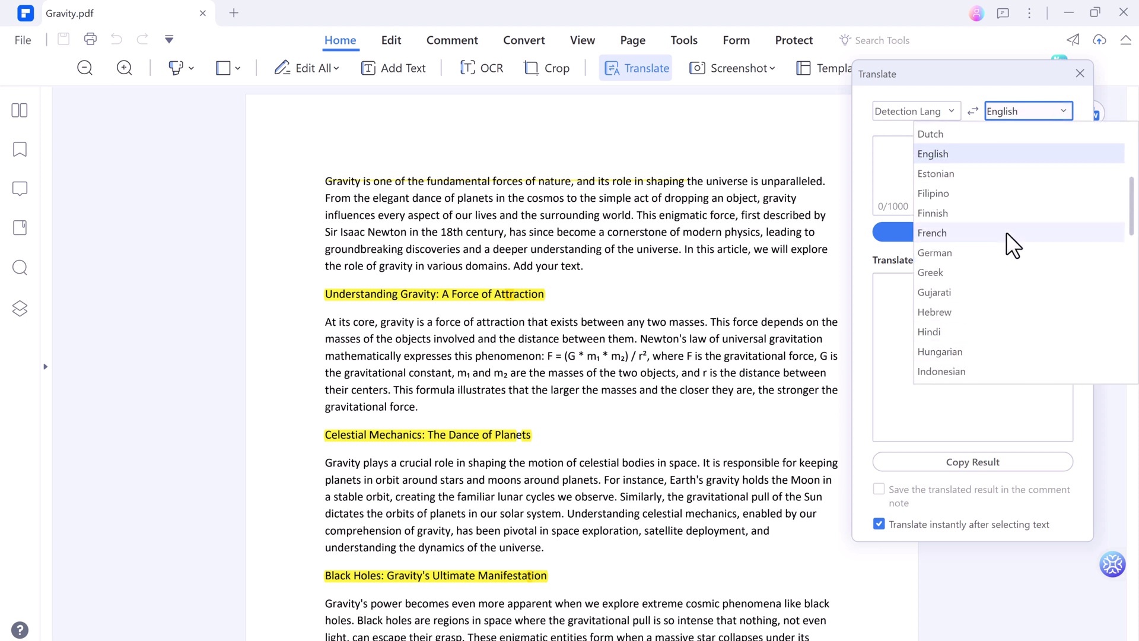
{"action": "left_click", "coordinate": [1006, 233]}
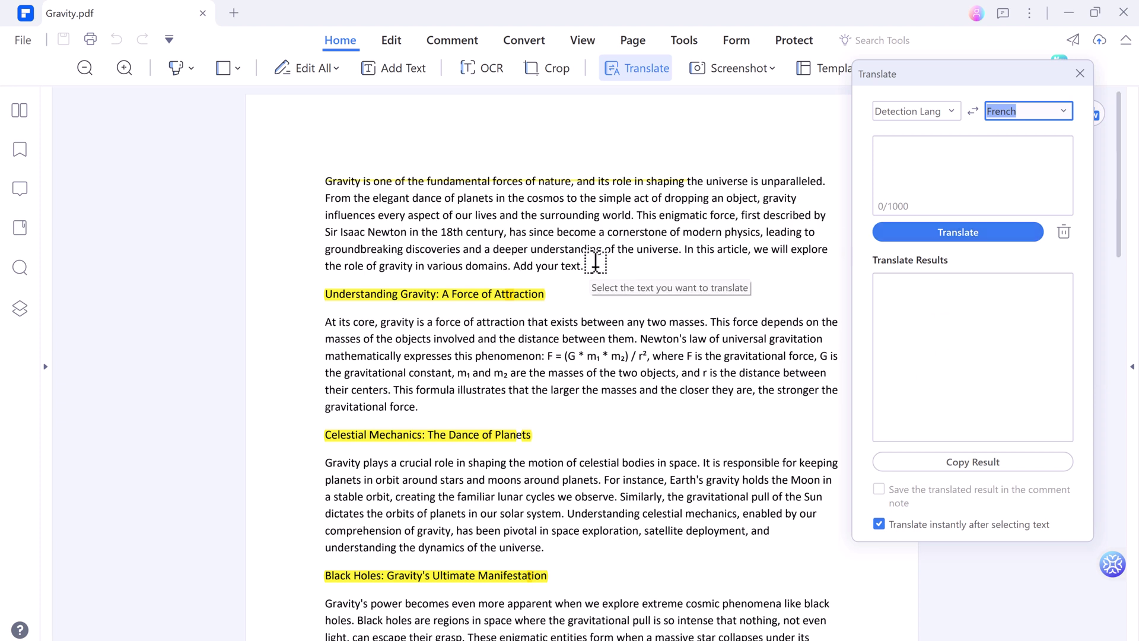
Translate the intro paragraph into French, copy the result and close the panel
{"action": "left_click_drag", "start_coordinate": [481, 250], "coordinate": [315, 181]}
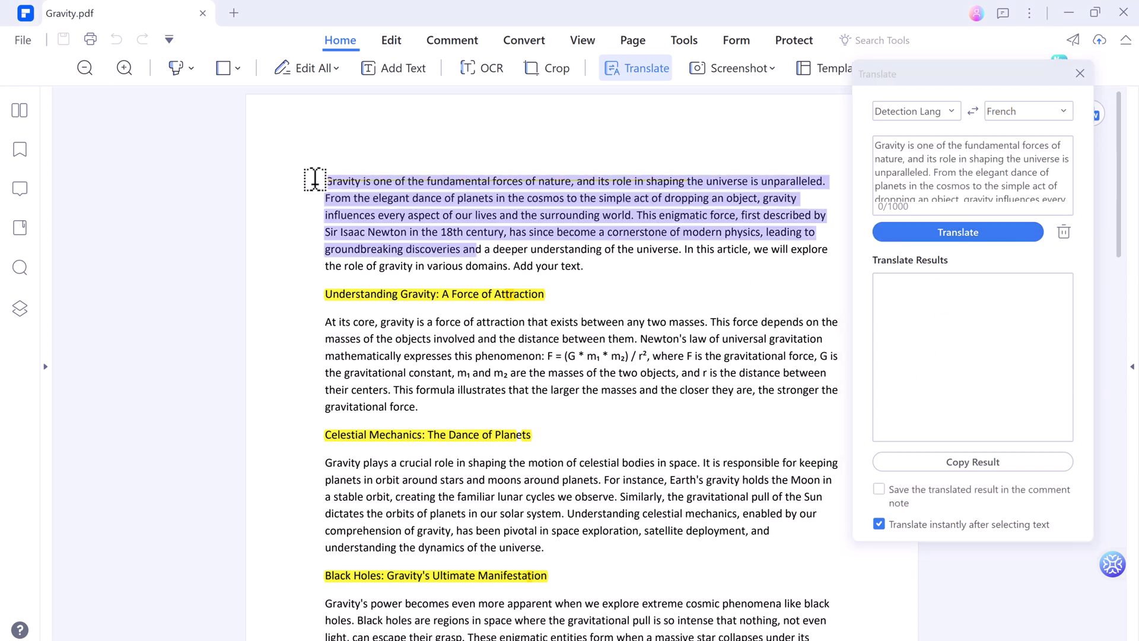
{"action": "left_click", "coordinate": [390, 225]}
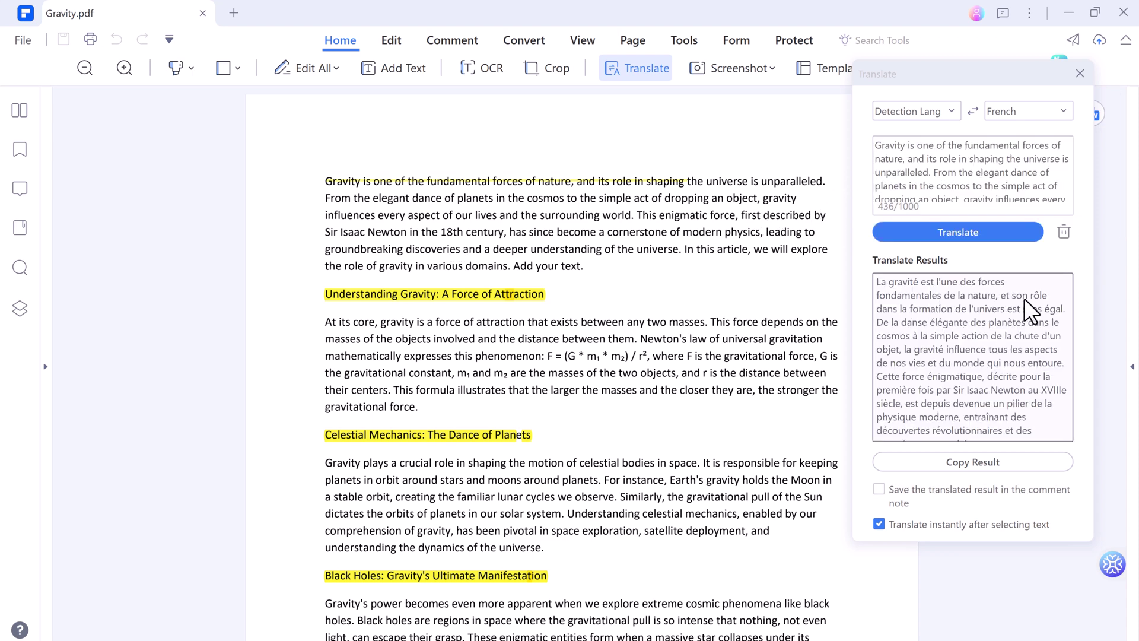
{"action": "left_click", "coordinate": [965, 467]}
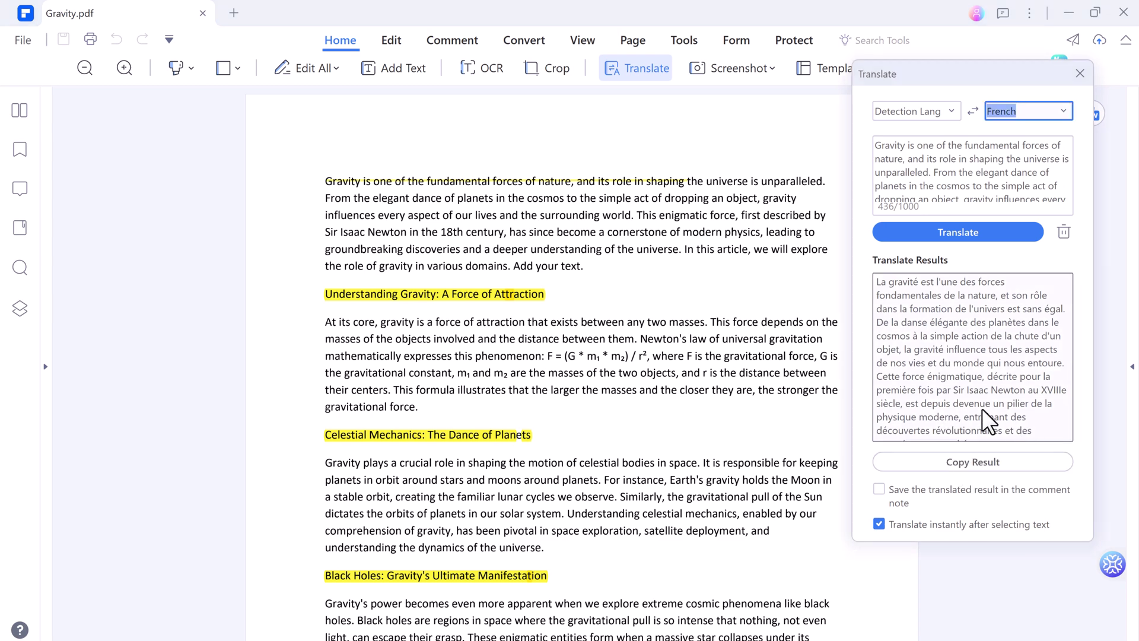
{"action": "left_click", "coordinate": [1080, 80]}
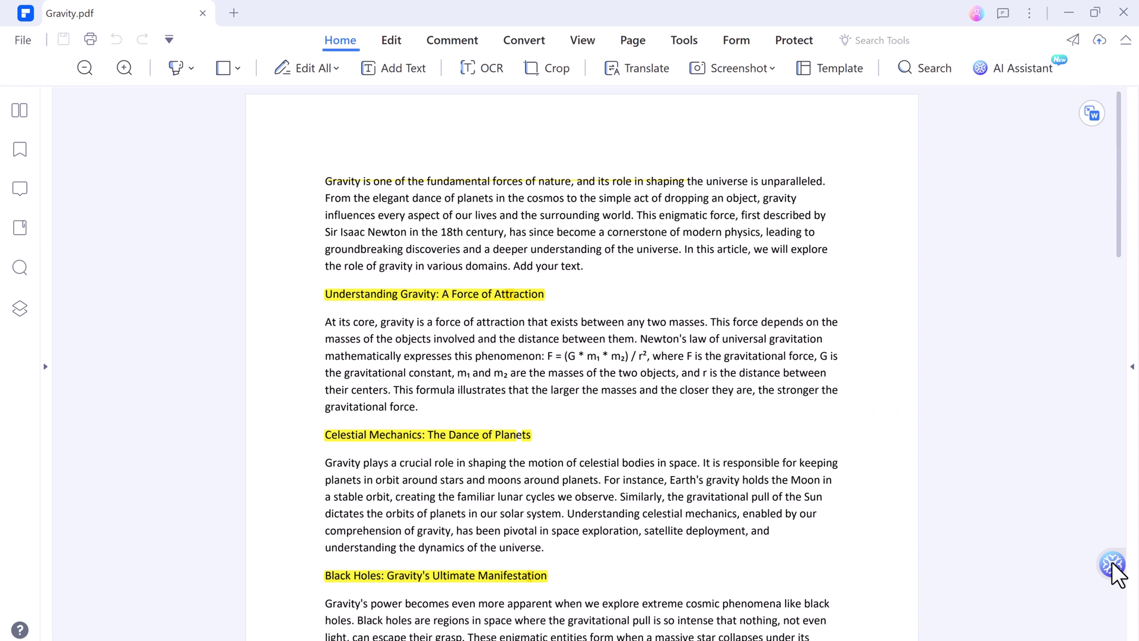
Ask Lumi chat 'What is the gravity?'
{"action": "mouse_move", "coordinate": [1118, 574]}
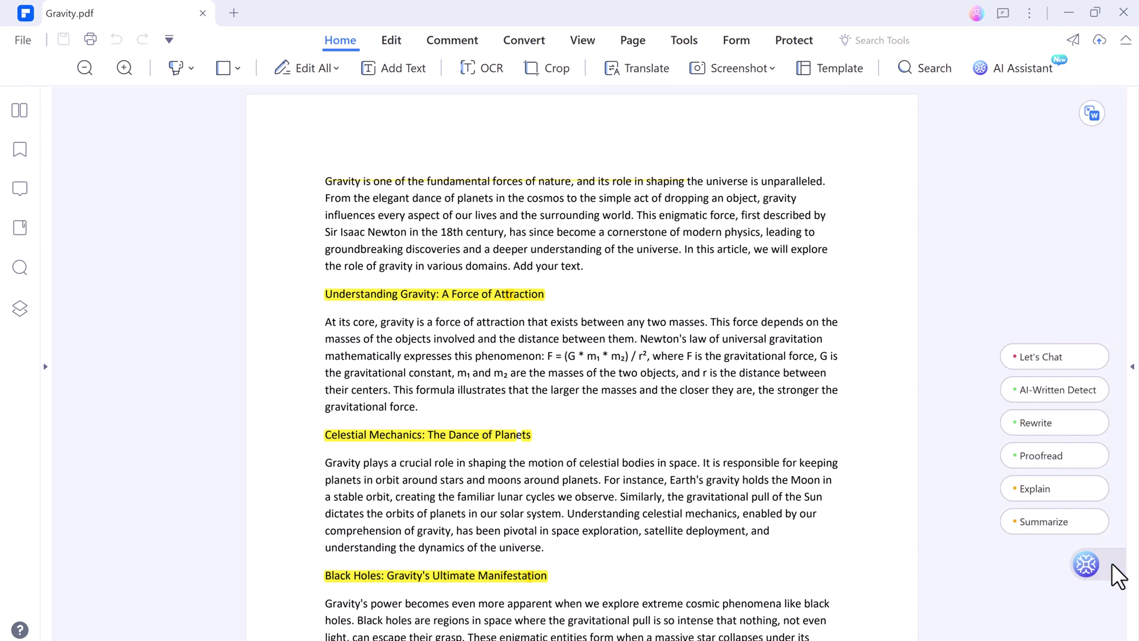
{"action": "left_click", "coordinate": [1040, 357]}
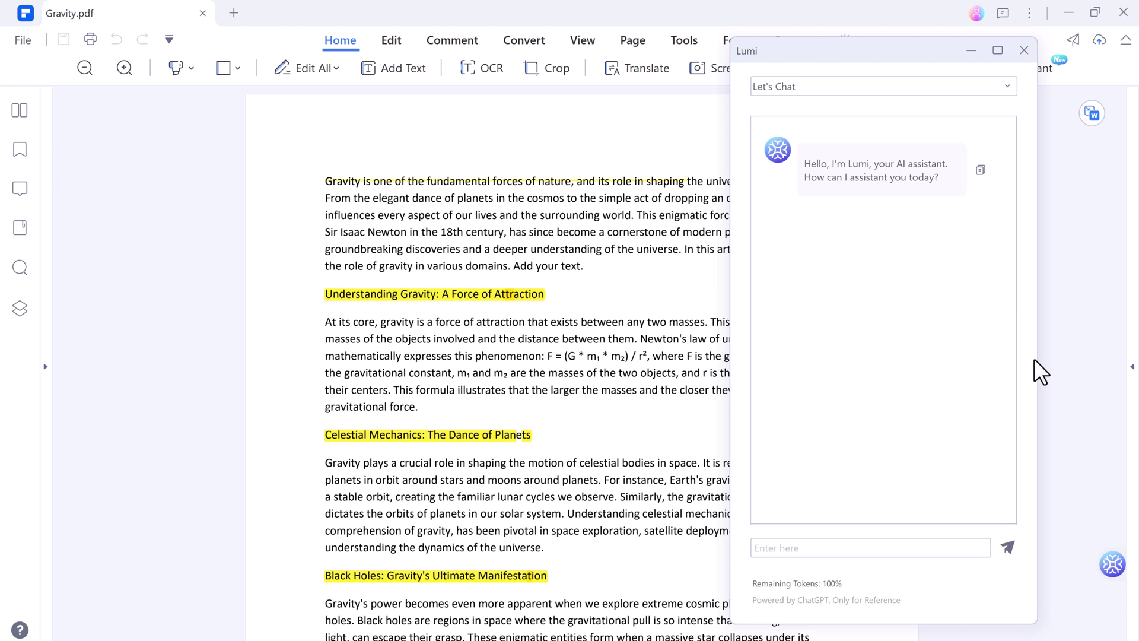
{"action": "left_click", "coordinate": [839, 548]}
{"action": "type", "text": "W"}
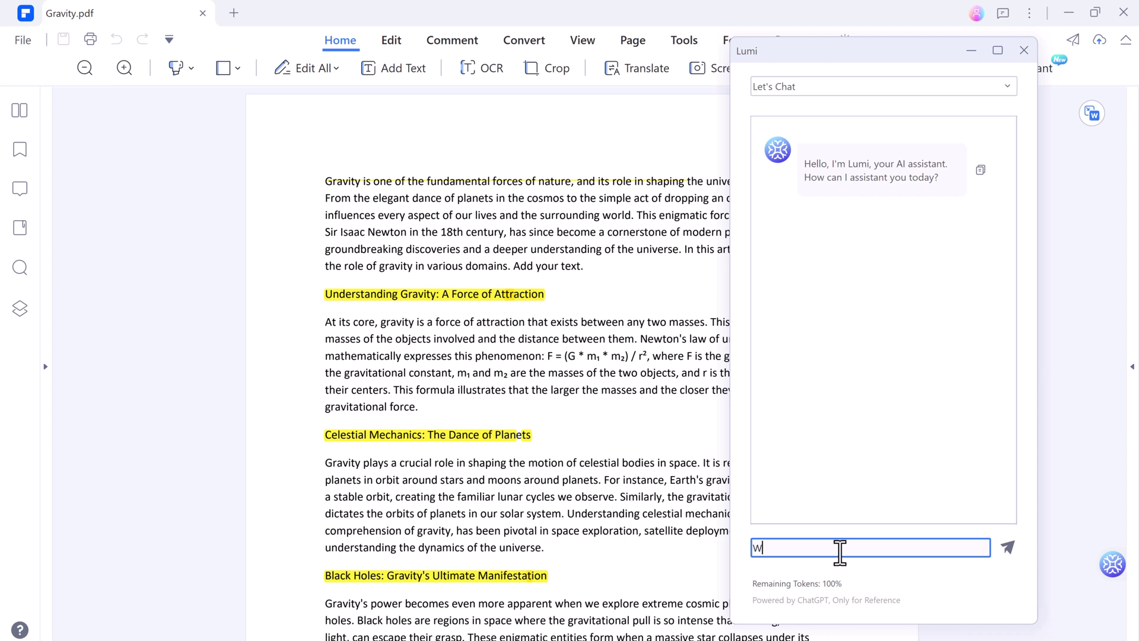
{"action": "type", "text": "hat is the gravity?"}
{"action": "key", "text": "Return"}
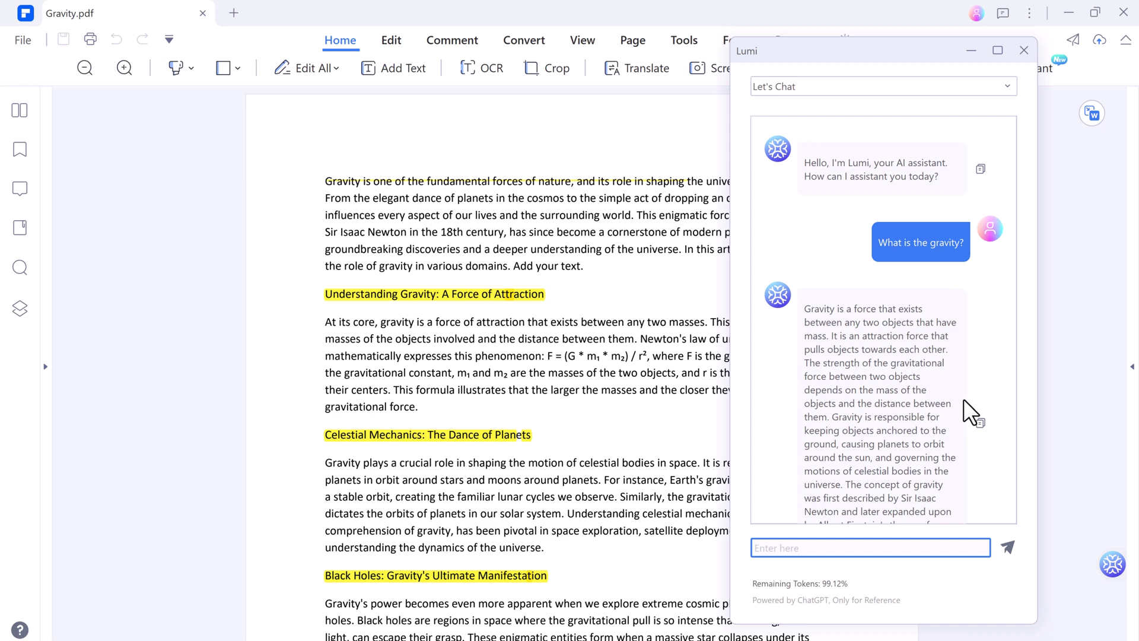
Follow up in Lumi chat with 'can you explain gravity in simple words?'
{"action": "scroll", "coordinate": [964, 409], "scroll_direction": "down", "scroll_amount": 1}
{"action": "type", "text": "can "}
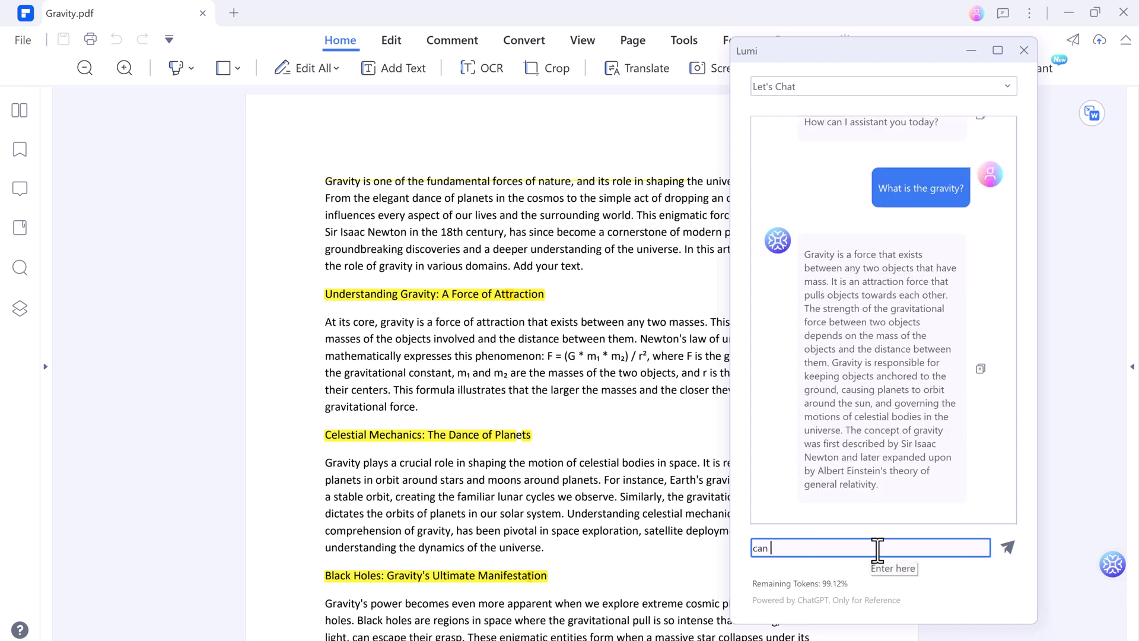
{"action": "type", "text": "you explain gravity in simple words?"}
{"action": "key", "text": "Return"}
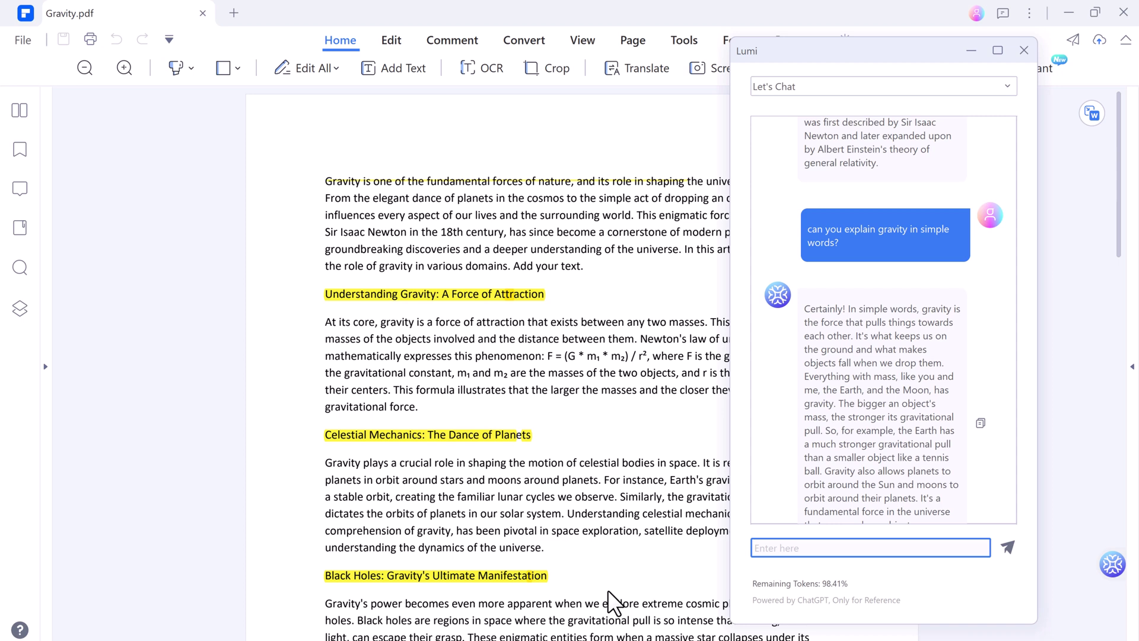
Run Lumi's AI-Written Detect on the current document and review the 'AI Written' result
{"action": "left_click", "coordinate": [1024, 50]}
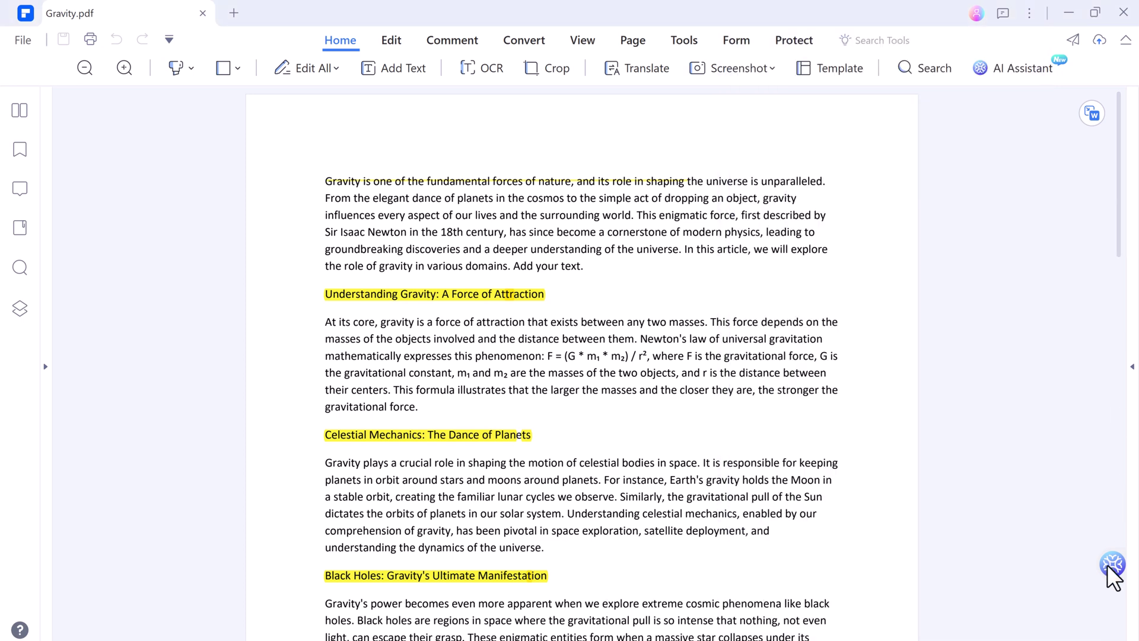
{"action": "mouse_move", "coordinate": [1111, 565]}
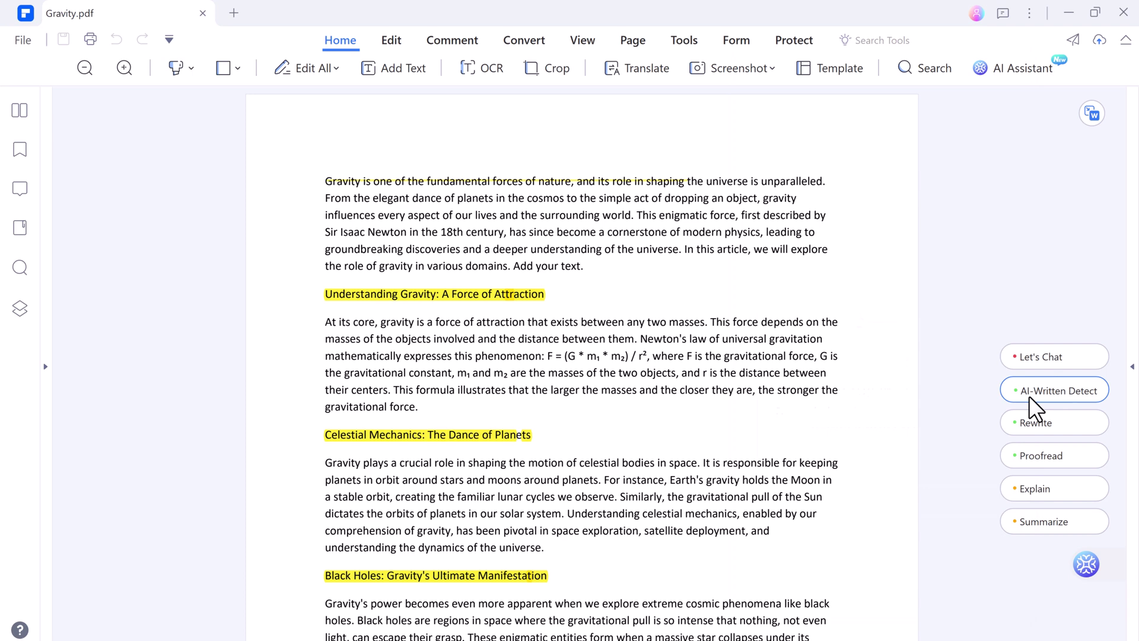
{"action": "left_click", "coordinate": [1033, 392]}
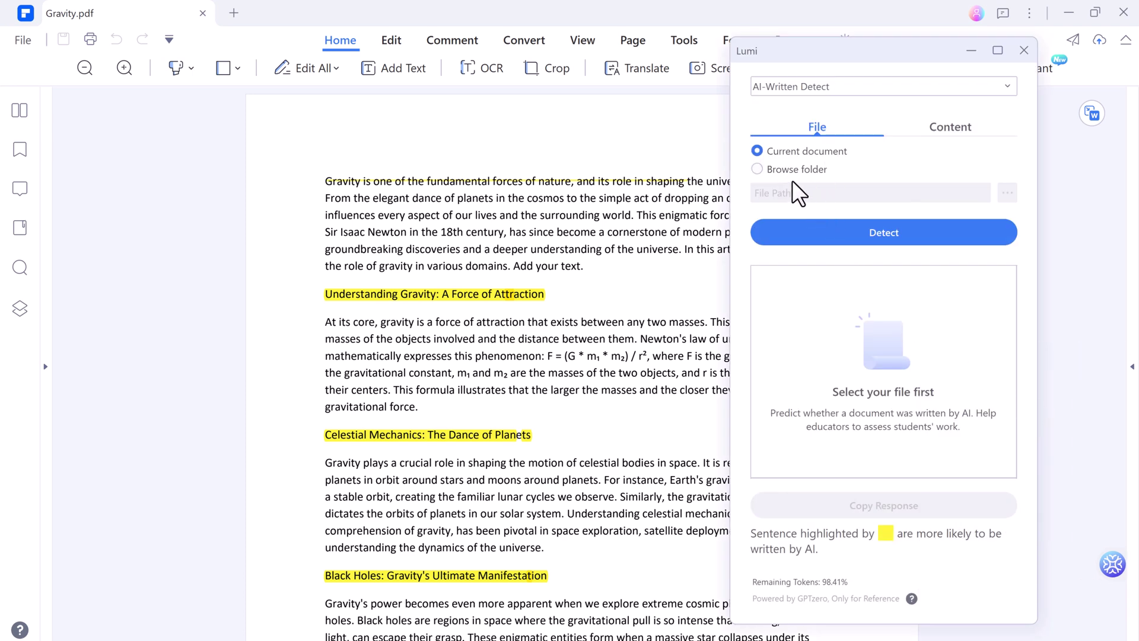
{"action": "left_click", "coordinate": [921, 133]}
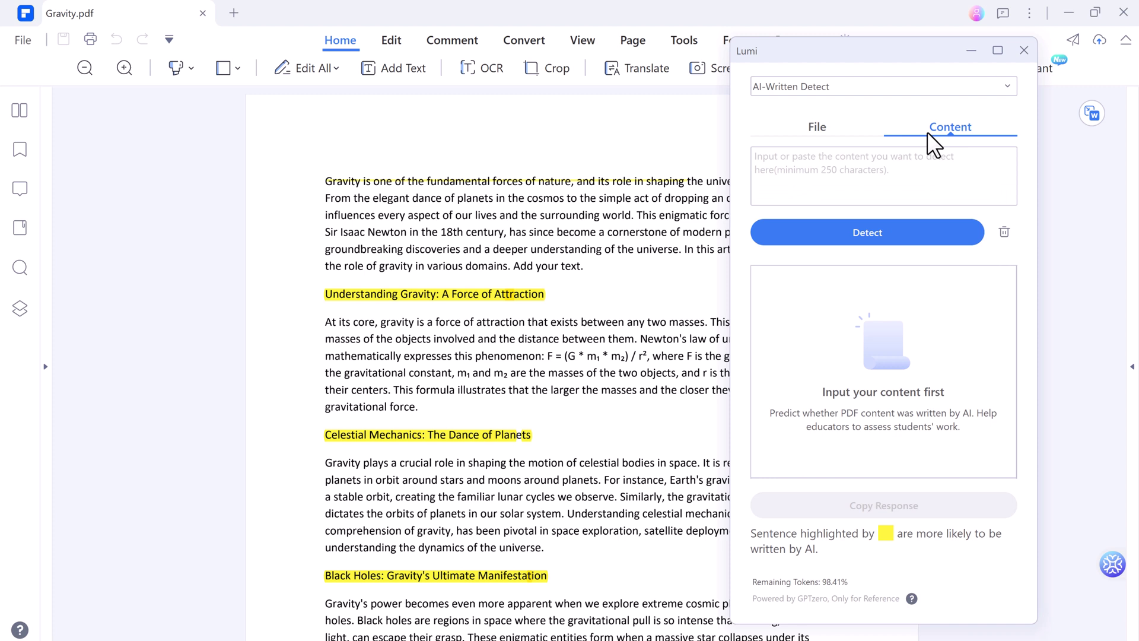
{"action": "left_click", "coordinate": [835, 132]}
{"action": "left_click", "coordinate": [884, 236]}
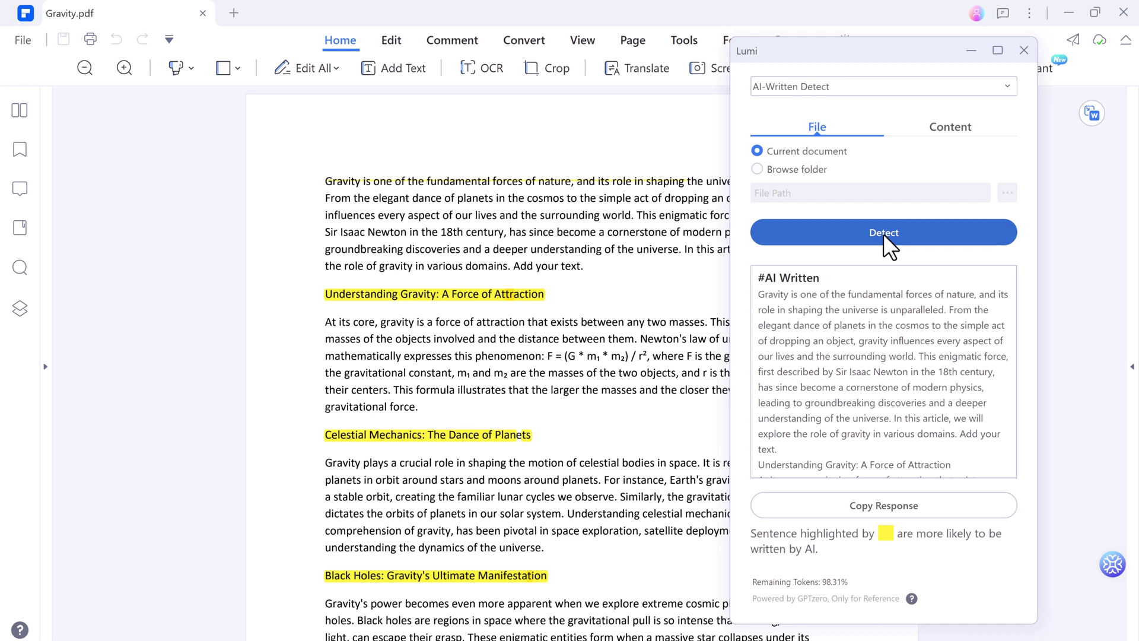
{"action": "scroll", "coordinate": [903, 343], "scroll_direction": "down", "scroll_amount": 15}
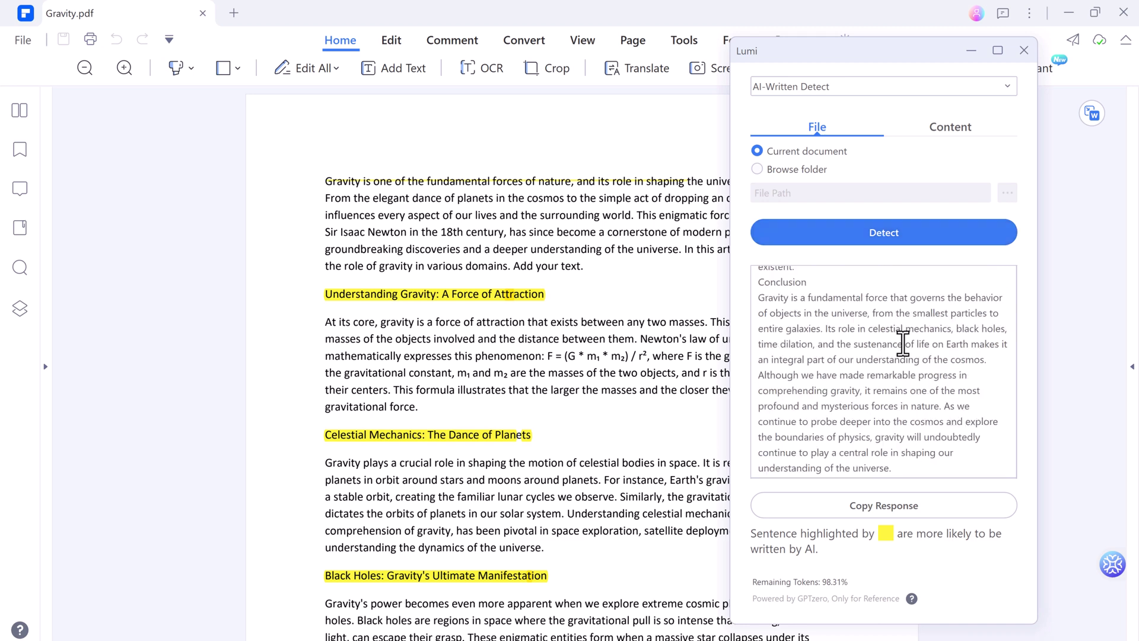
Replace the opening paragraph with Lumi's rewrite, starting 'Gravity, being one of the fundamental forces'
{"action": "left_click", "coordinate": [1112, 564]}
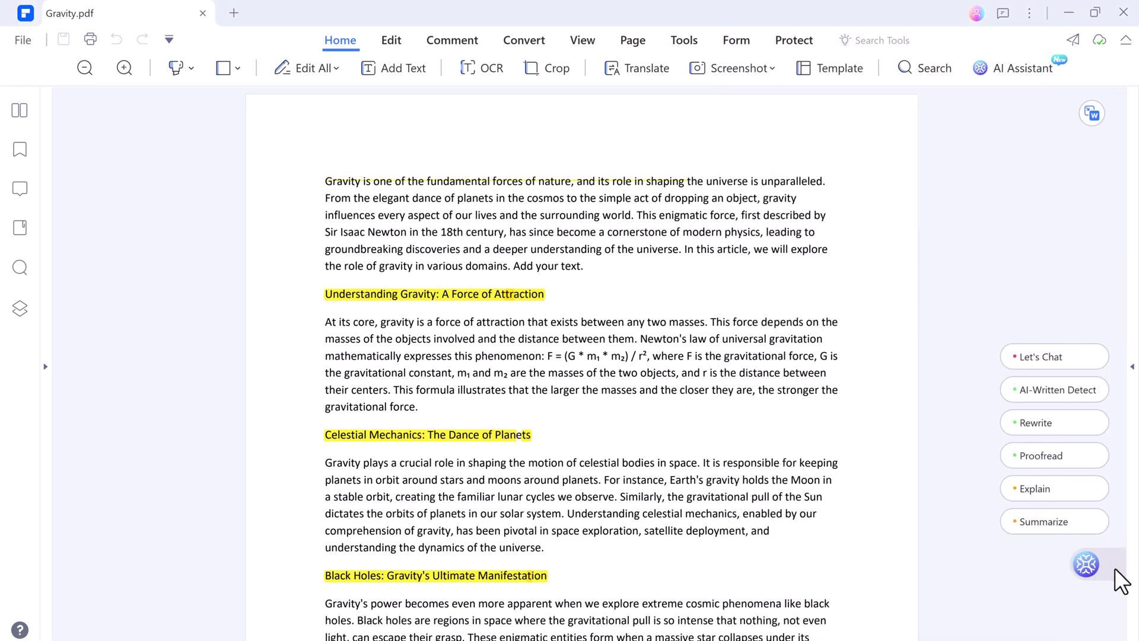
{"action": "left_click", "coordinate": [1071, 427]}
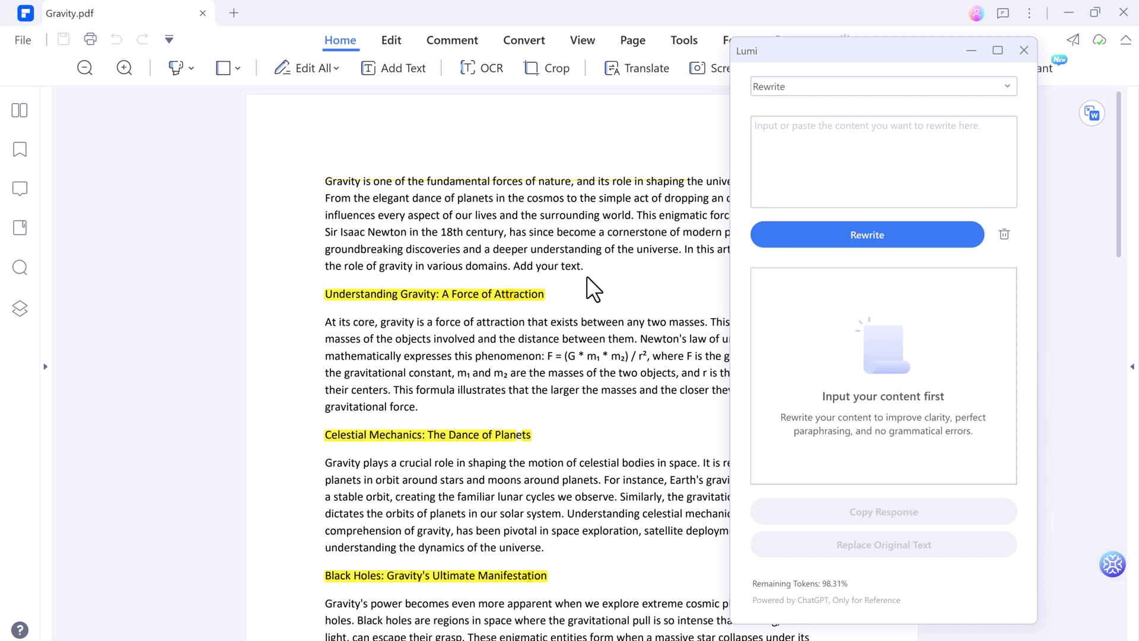
{"action": "left_click_drag", "start_coordinate": [511, 266], "coordinate": [321, 180]}
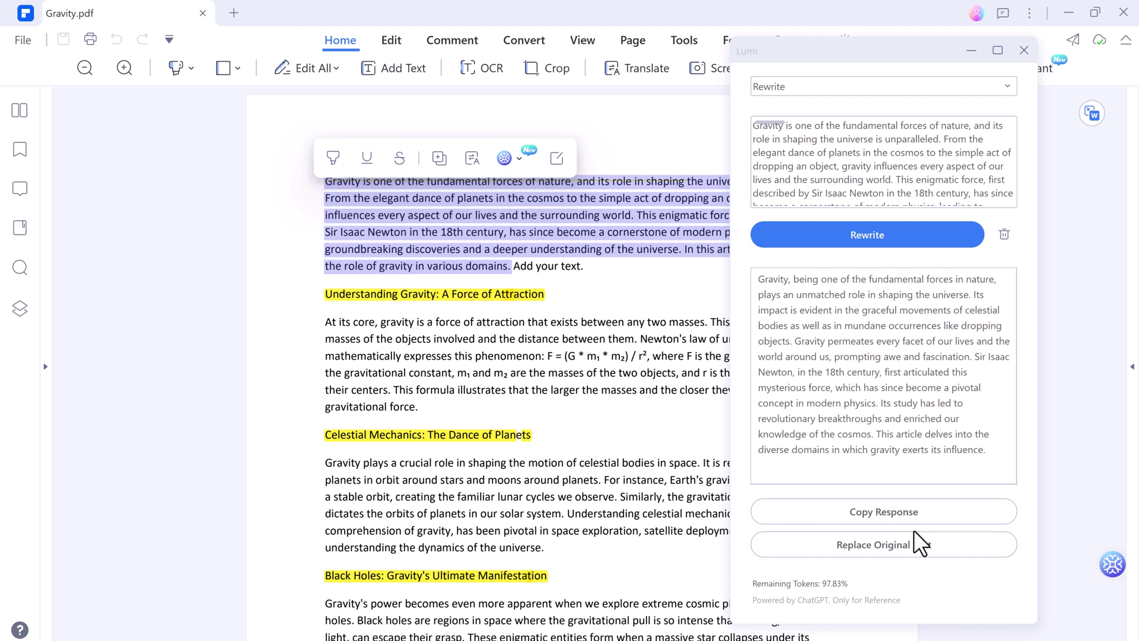
{"action": "left_click", "coordinate": [874, 545]}
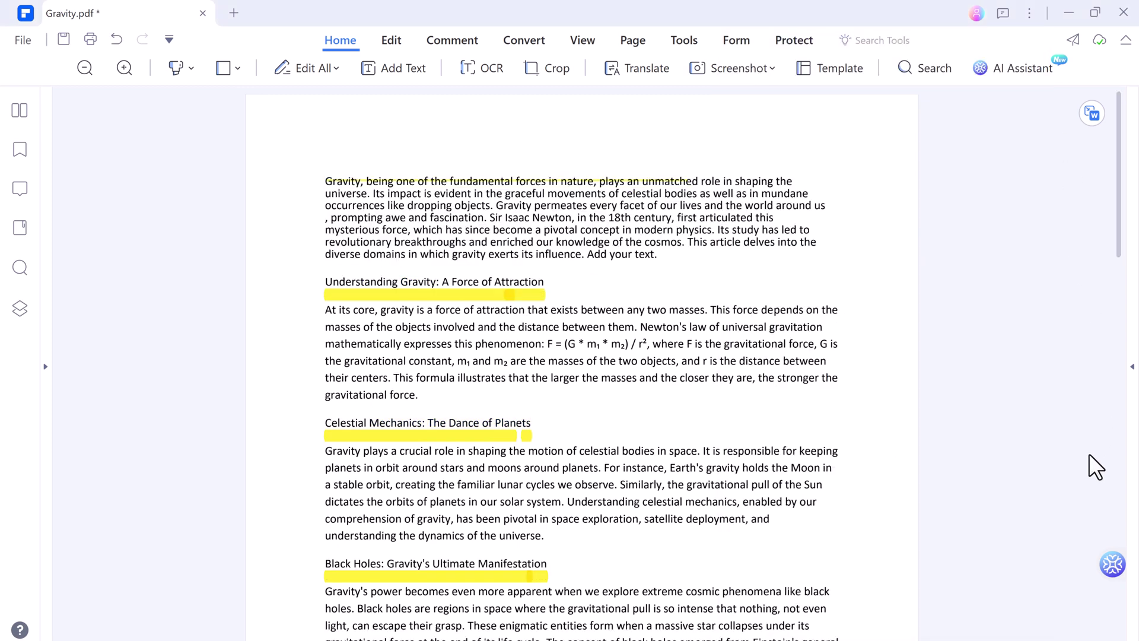
Proofread the opening and Celestial Mechanics paragraphs with Lumi, then close the proofreader unchanged
{"action": "mouse_move", "coordinate": [1111, 563]}
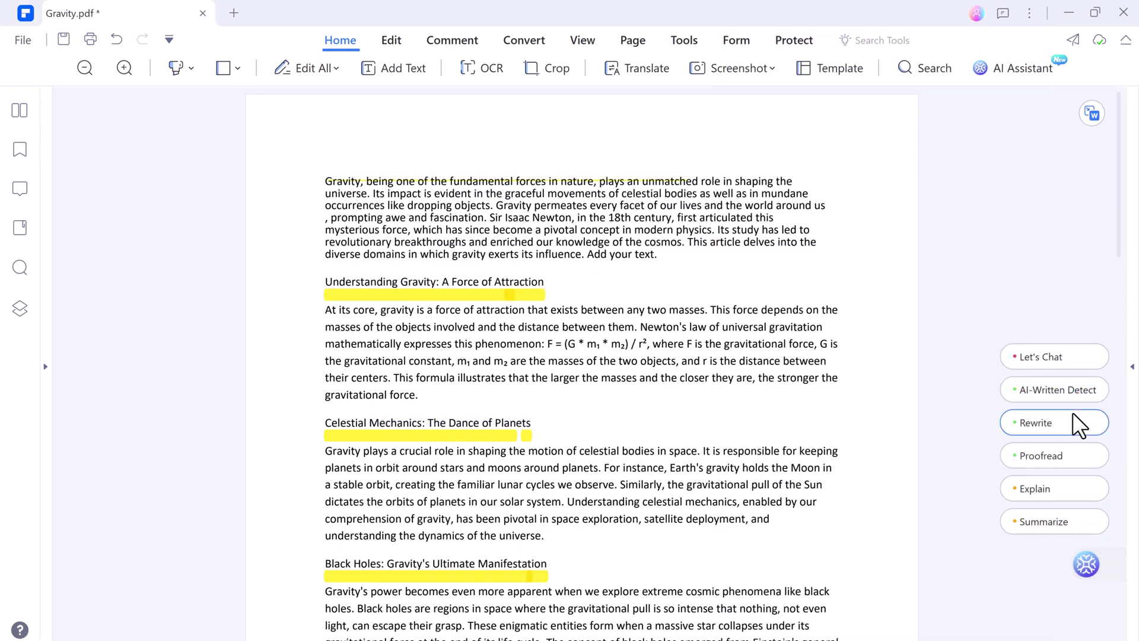
{"action": "left_click", "coordinate": [1082, 460]}
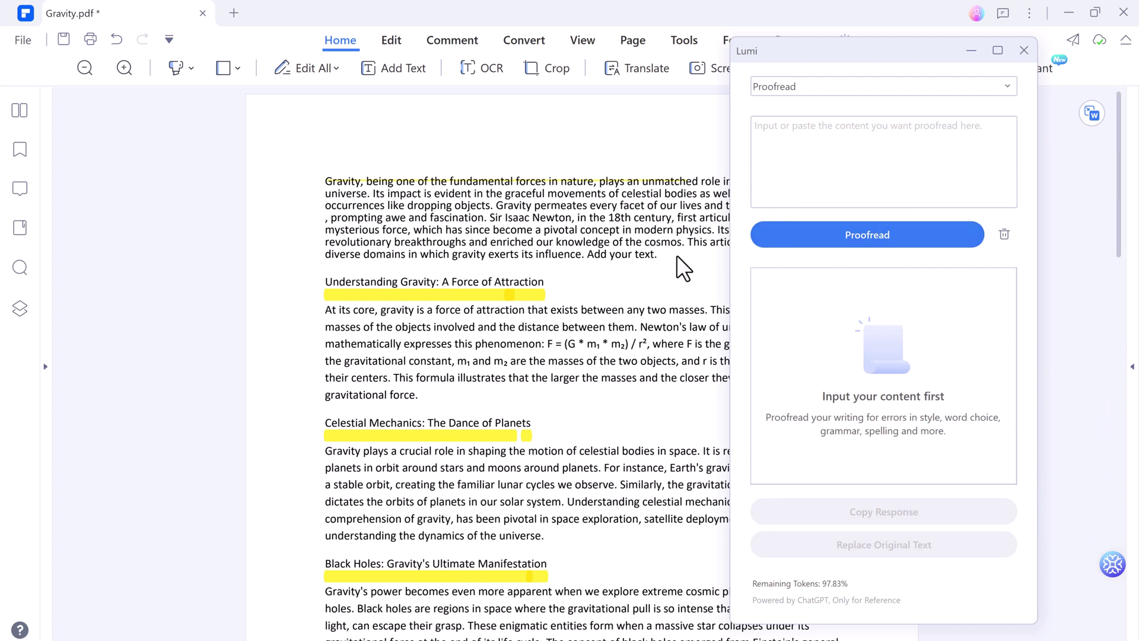
{"action": "left_click_drag", "start_coordinate": [582, 254], "coordinate": [287, 184]}
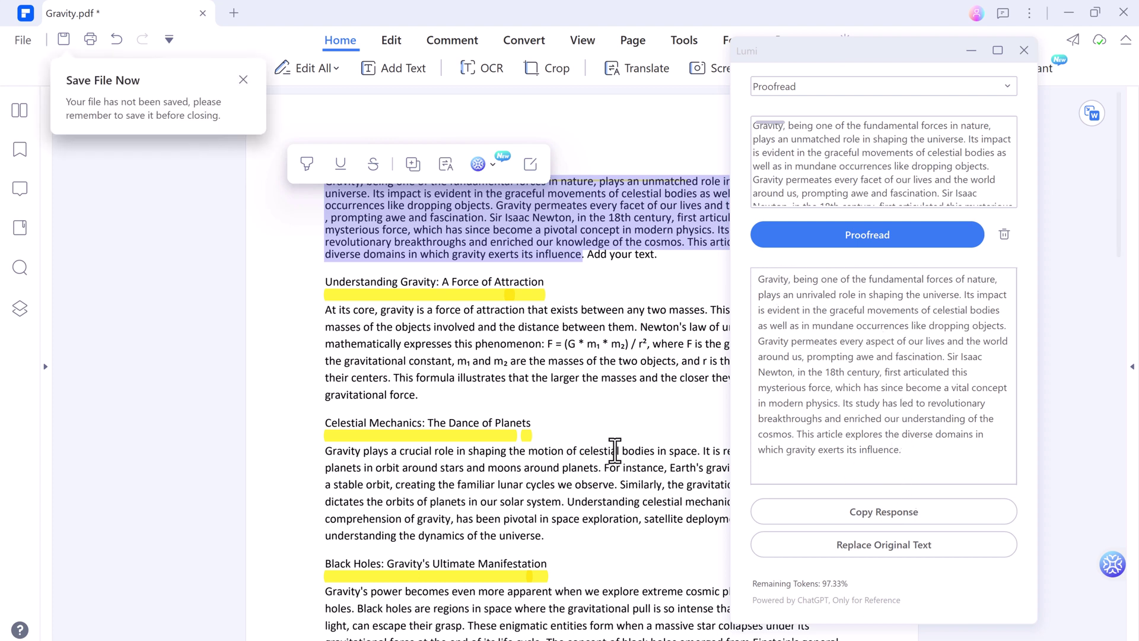
{"action": "left_click_drag", "start_coordinate": [560, 541], "coordinate": [458, 500]}
{"action": "left_click", "coordinate": [343, 449]}
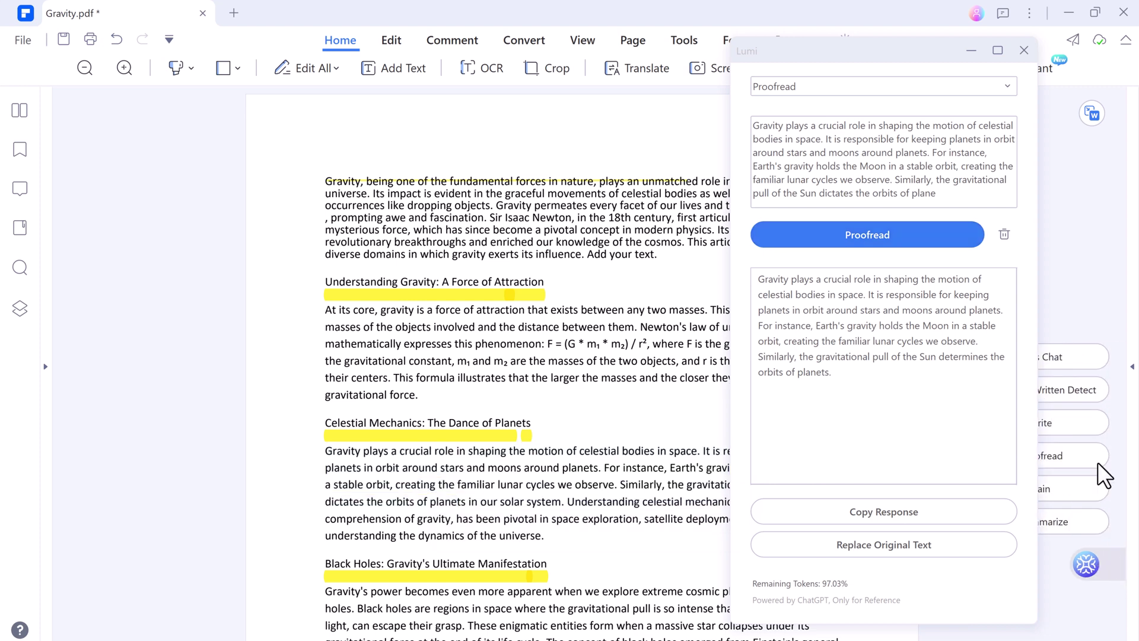
{"action": "scroll", "coordinate": [1098, 470], "scroll_direction": "down", "scroll_amount": 1}
{"action": "left_click", "coordinate": [1031, 46]}
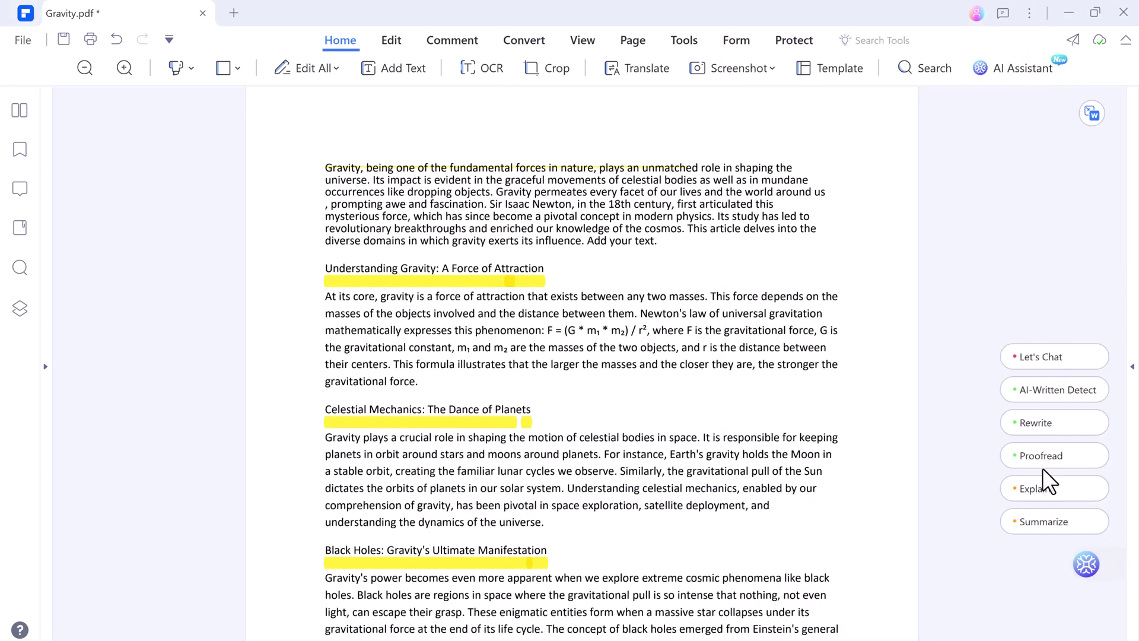
Run Lumi's Summarize on the current document, after briefly opening and closing Explain
{"action": "left_click", "coordinate": [1049, 490]}
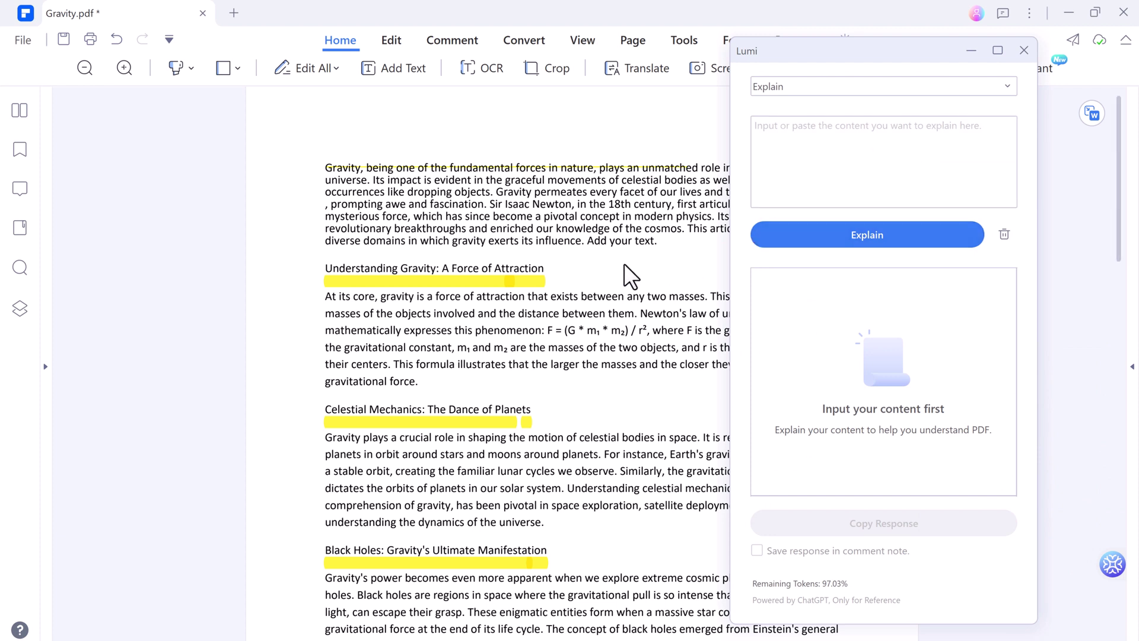
{"action": "left_click", "coordinate": [1024, 50]}
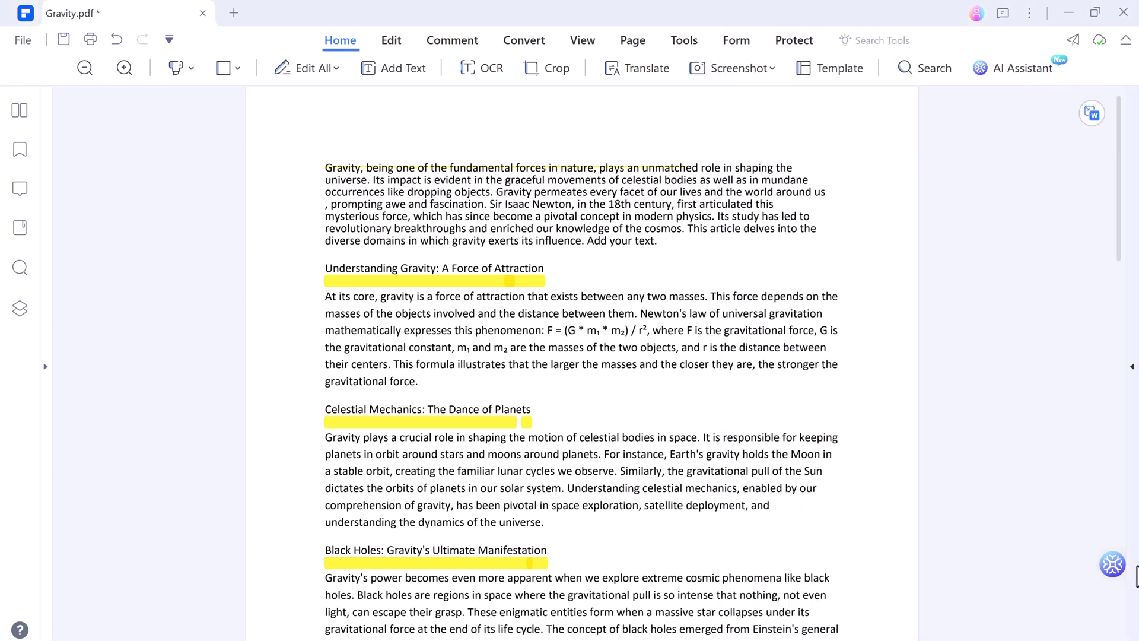
{"action": "mouse_move", "coordinate": [1113, 574]}
{"action": "left_click", "coordinate": [1043, 519]}
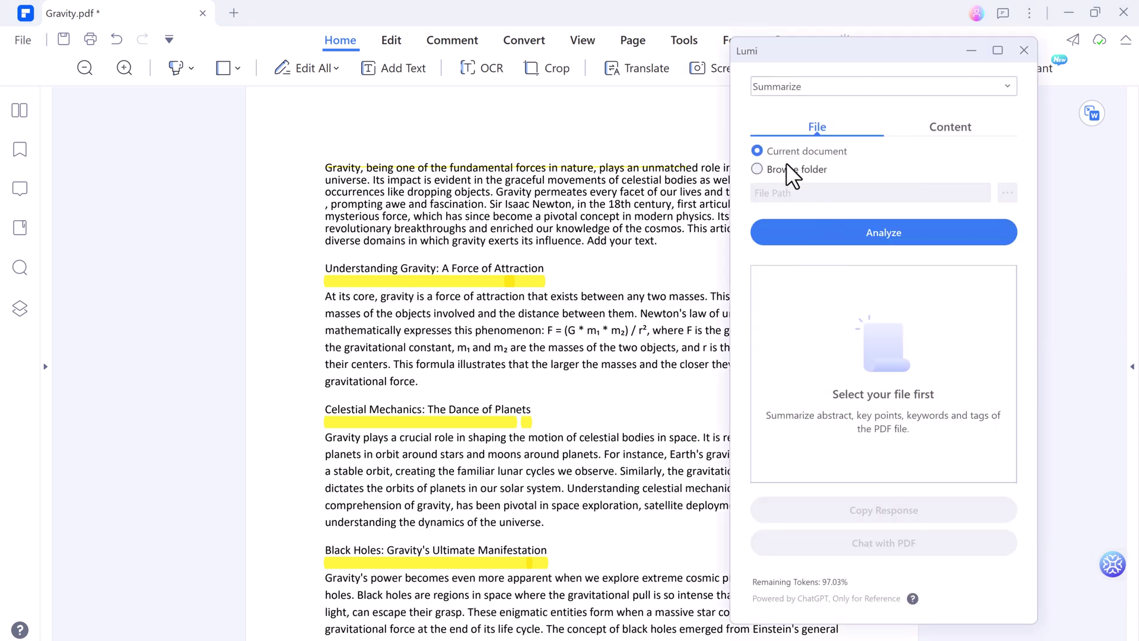
{"action": "left_click", "coordinate": [946, 127]}
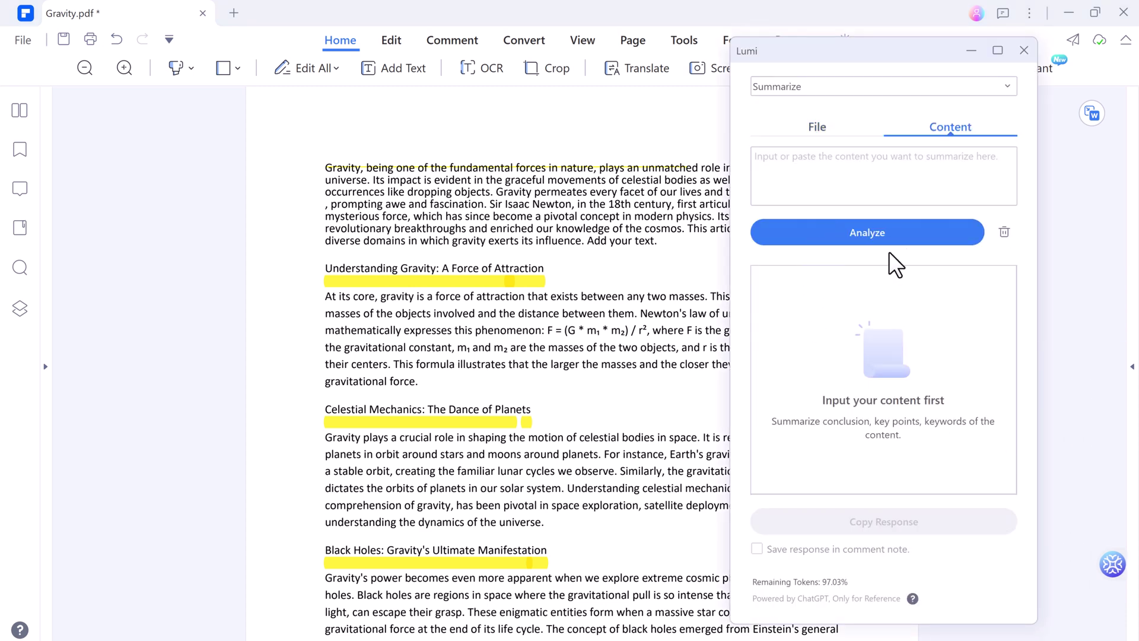
{"action": "left_click", "coordinate": [822, 126]}
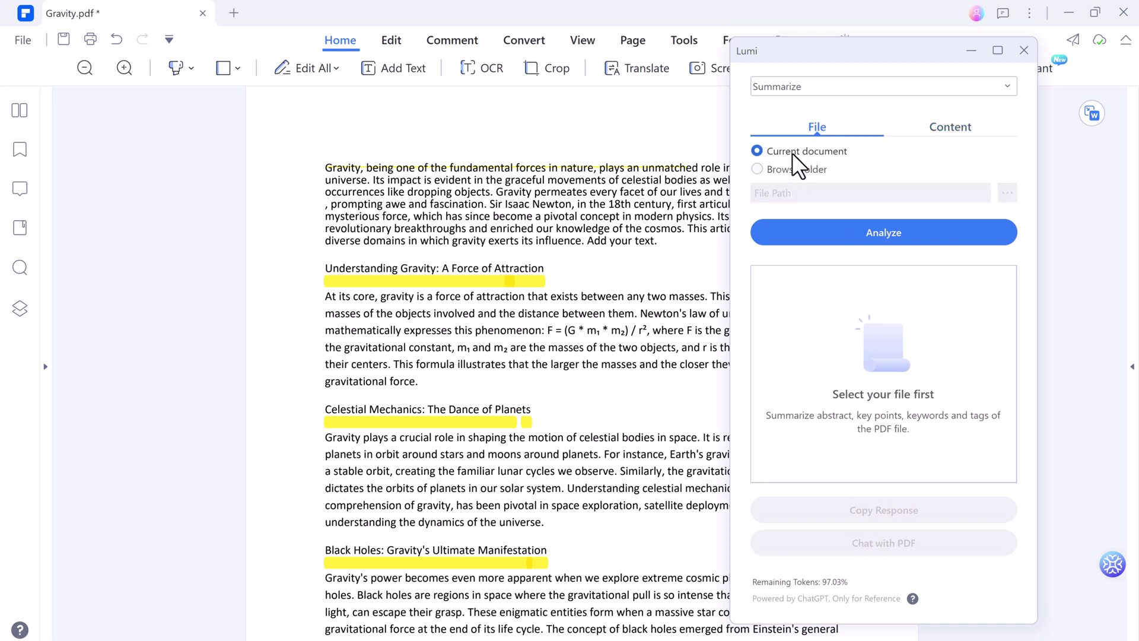
{"action": "left_click", "coordinate": [860, 234]}
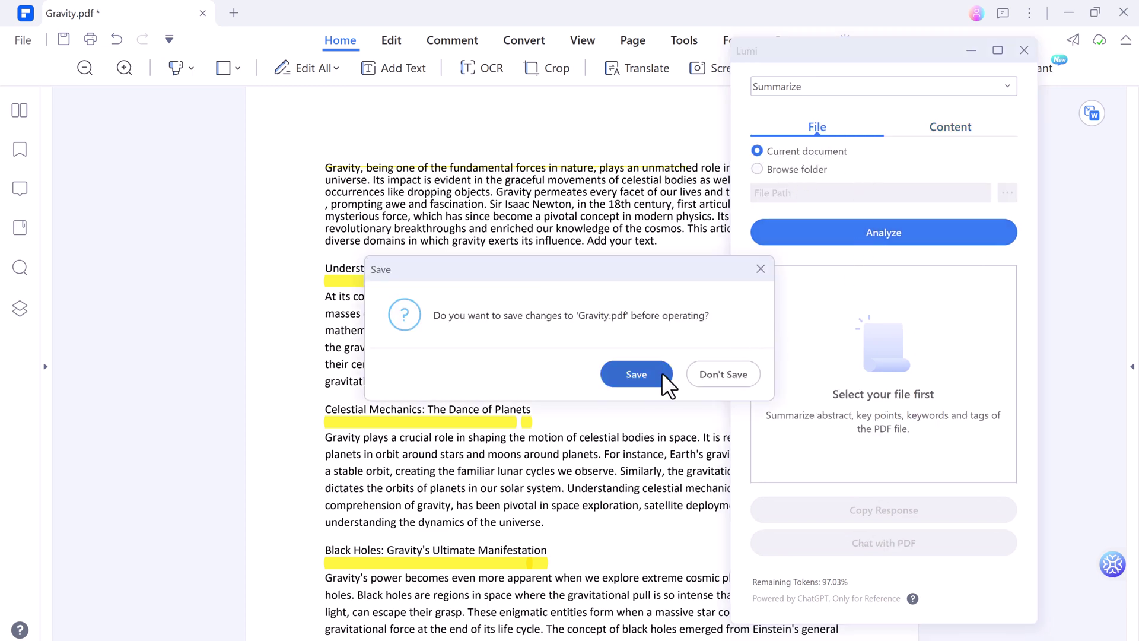
Save Gravity.pdf and review the summary's abstract, key points, keywords and questions
{"action": "left_click", "coordinate": [640, 373]}
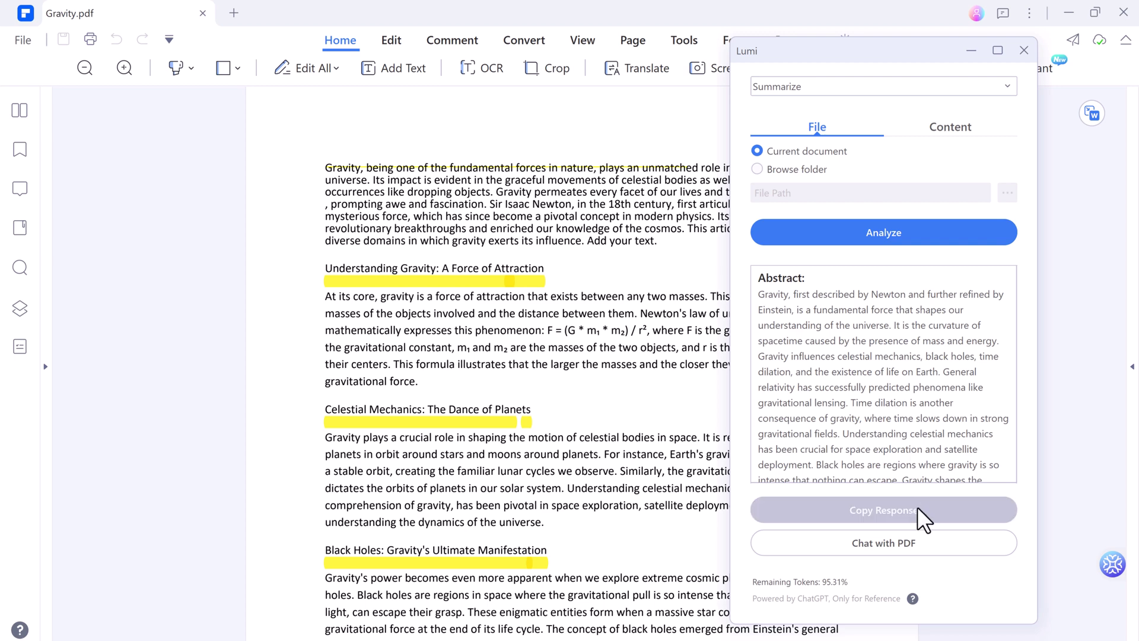
{"action": "scroll", "coordinate": [928, 465], "scroll_direction": "down", "scroll_amount": 5}
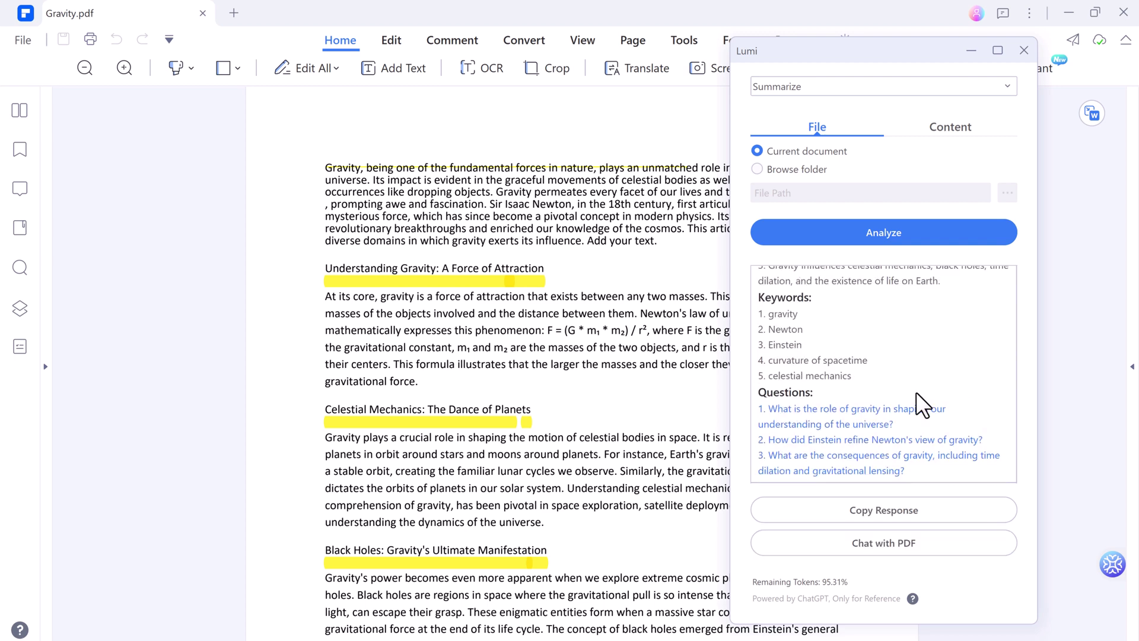
{"action": "scroll", "coordinate": [813, 365], "scroll_direction": "up", "scroll_amount": 3}
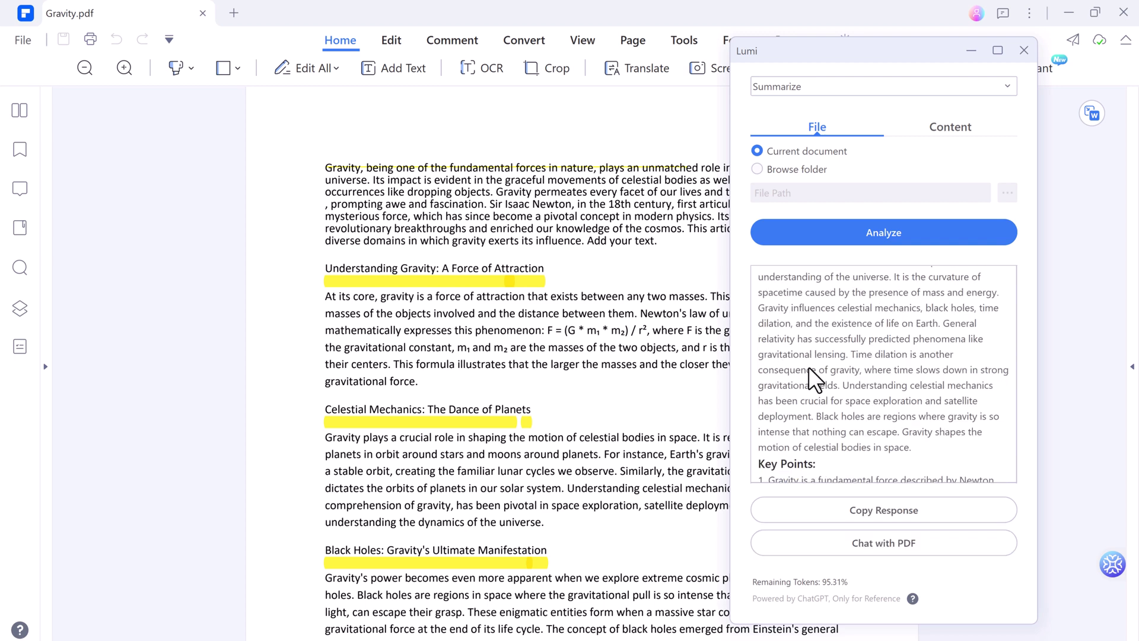
{"action": "scroll", "coordinate": [809, 367], "scroll_direction": "up", "scroll_amount": 2}
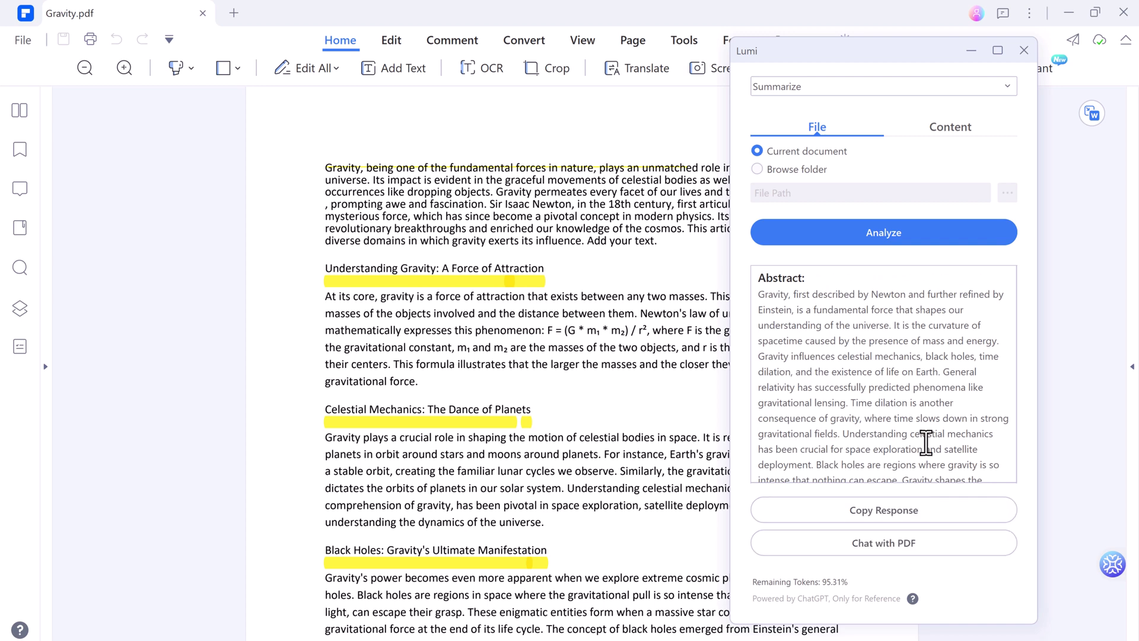
{"action": "left_click", "coordinate": [1023, 50]}
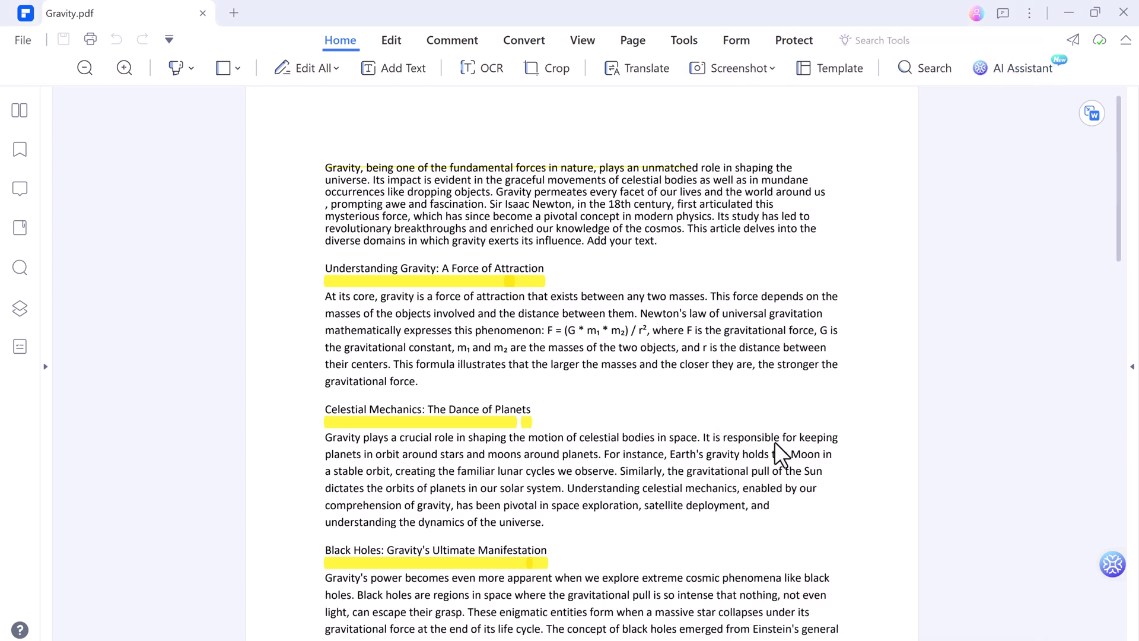
{"action": "scroll", "coordinate": [759, 448], "scroll_direction": "up", "scroll_amount": 1}
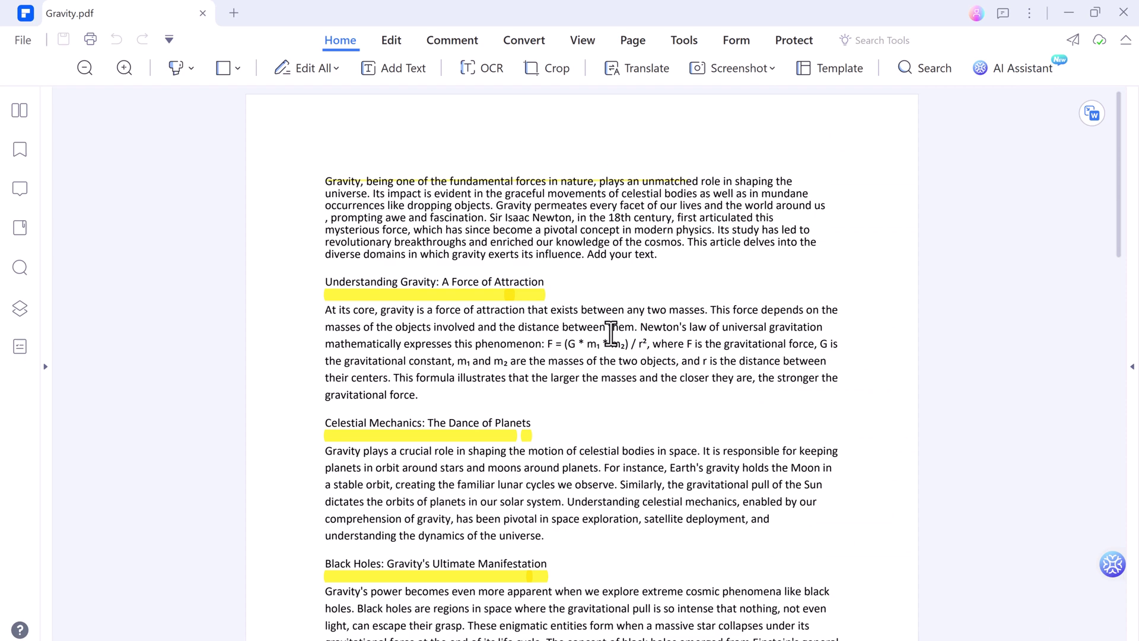
{"action": "scroll", "coordinate": [623, 330], "scroll_direction": "down", "scroll_amount": 10}
{"action": "scroll", "coordinate": [627, 334], "scroll_direction": "up", "scroll_amount": 10}
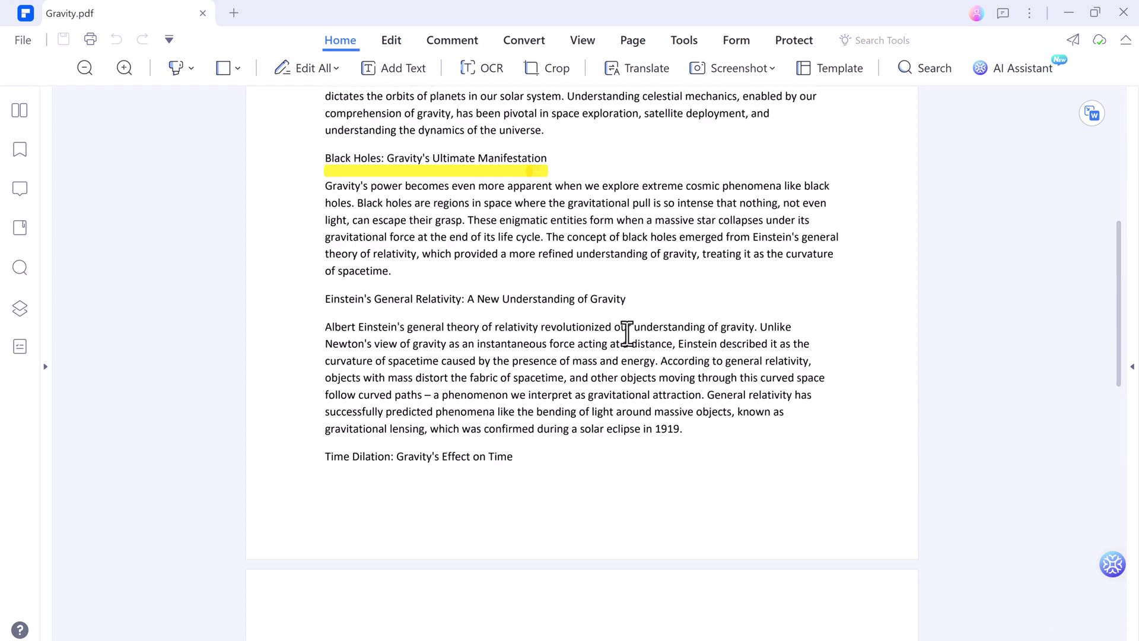